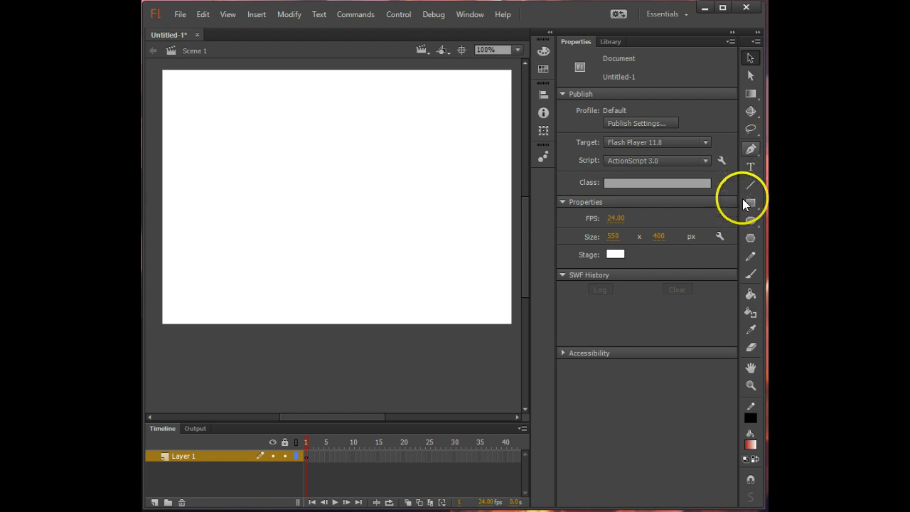
# - Draw an oval about 231 by 215 px near the stage's centre with a black outline and no fill
pyautogui.click(751, 329)
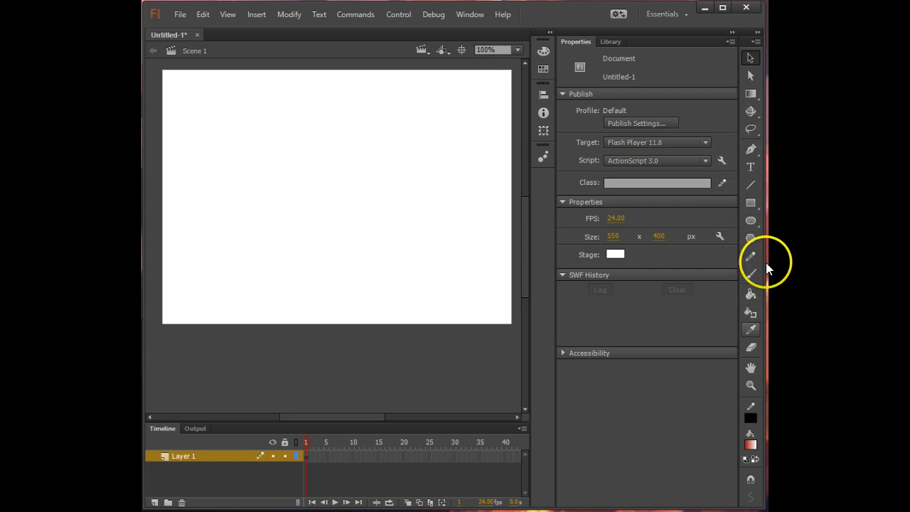
pyautogui.click(751, 203)
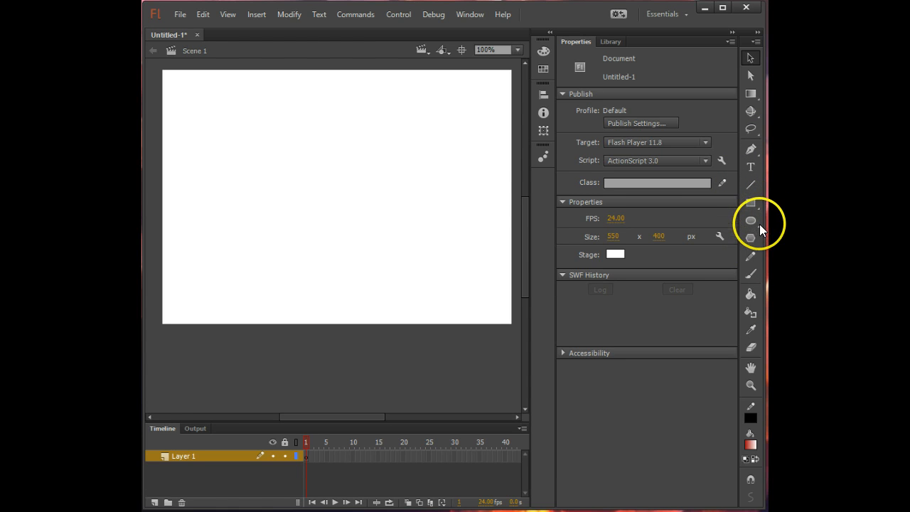
pyautogui.click(758, 223)
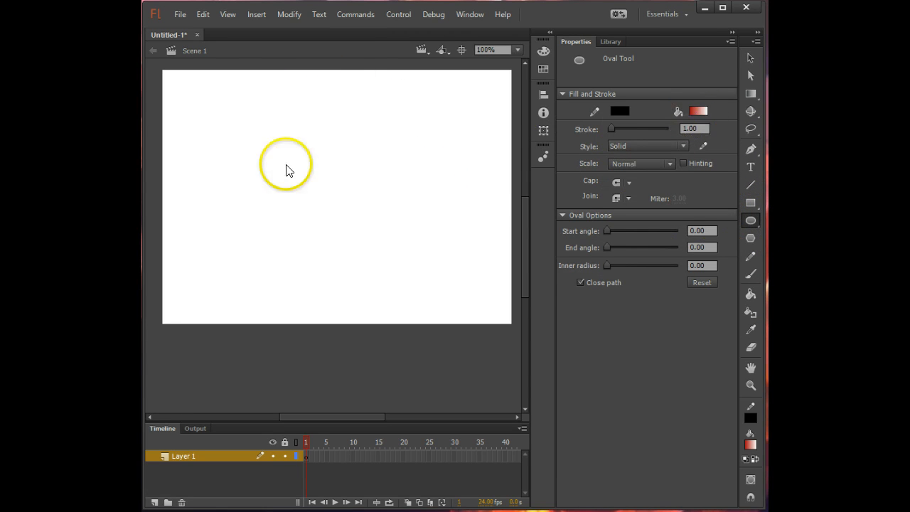
pyautogui.click(706, 111)
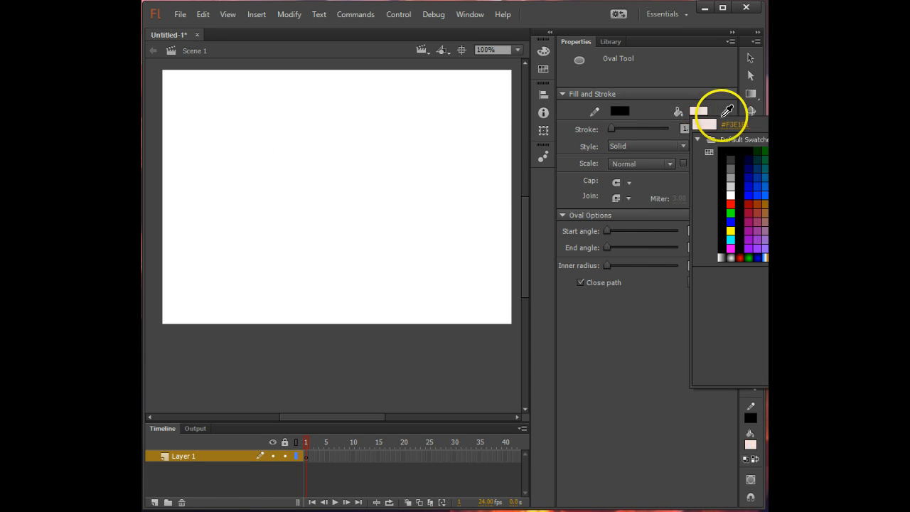
pyautogui.click(875, 124)
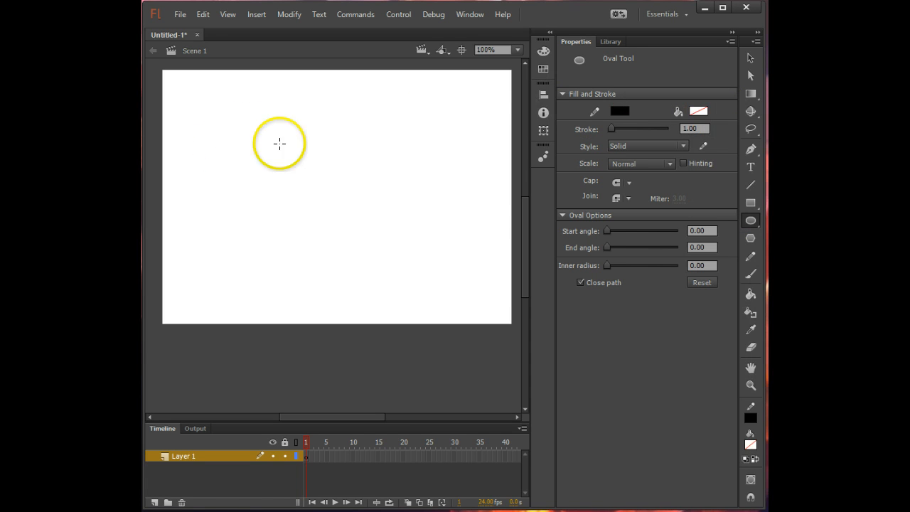
pyautogui.moveTo(262, 129); pyautogui.dragTo(409, 271)
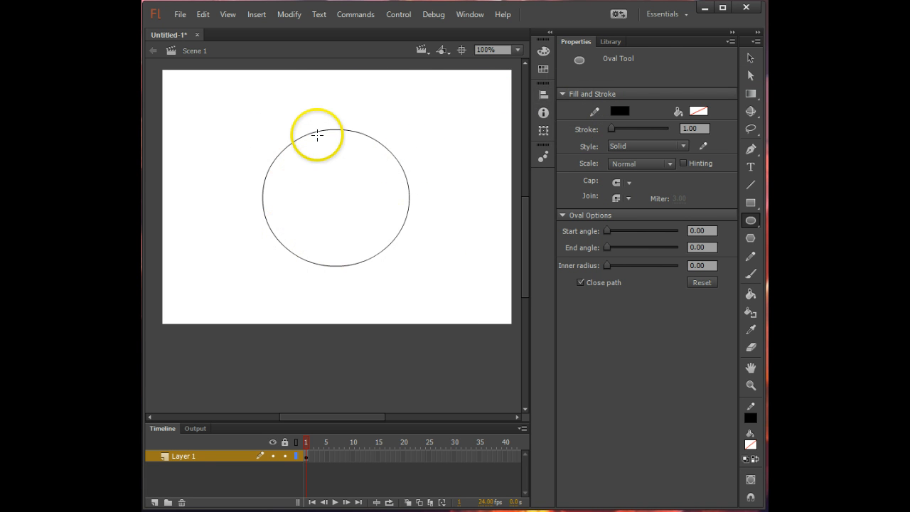
# - Set the stroke thickness of the oval's outline to 3
pyautogui.click(751, 59)
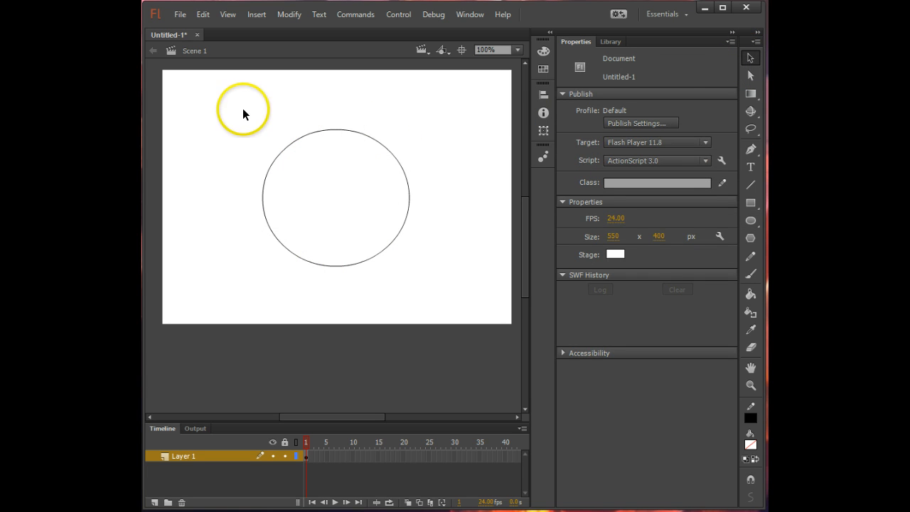
pyautogui.moveTo(243, 110); pyautogui.dragTo(427, 305)
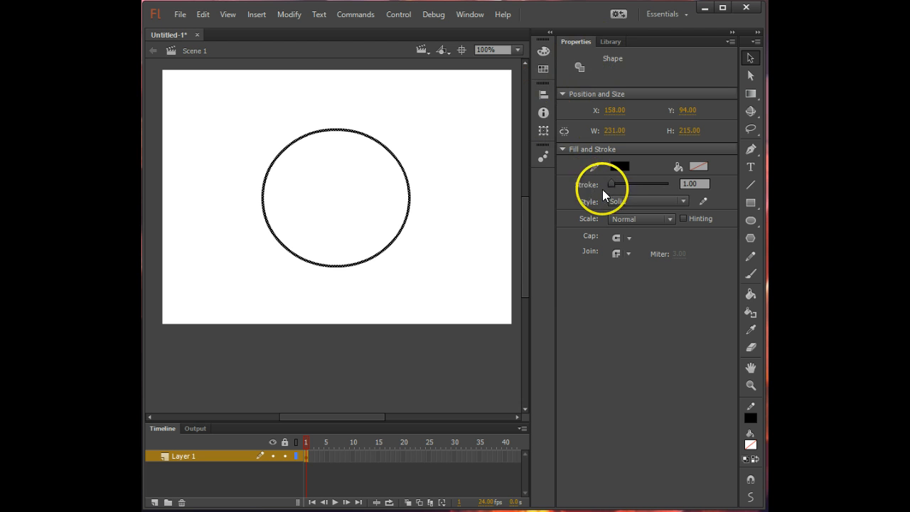
pyautogui.moveTo(704, 183); pyautogui.dragTo(673, 178)
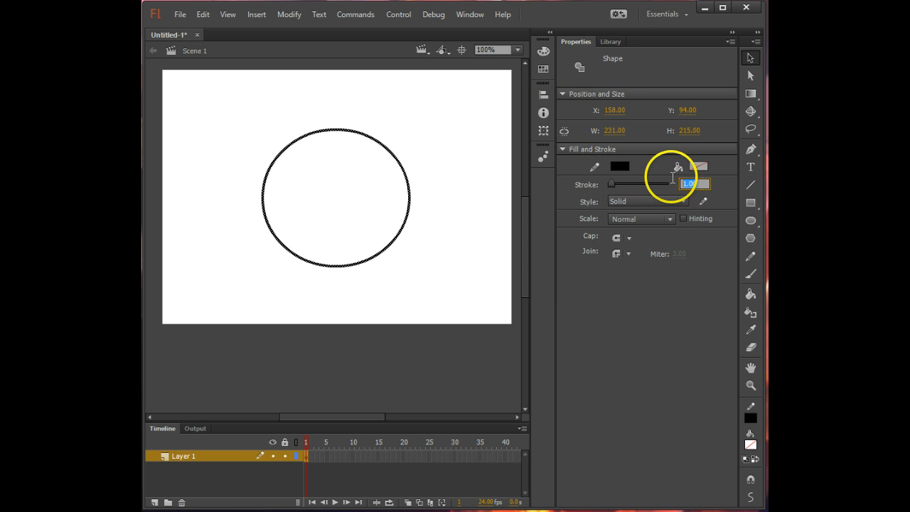
pyautogui.write('3')
pyautogui.press('Return')
pyautogui.click(431, 202)
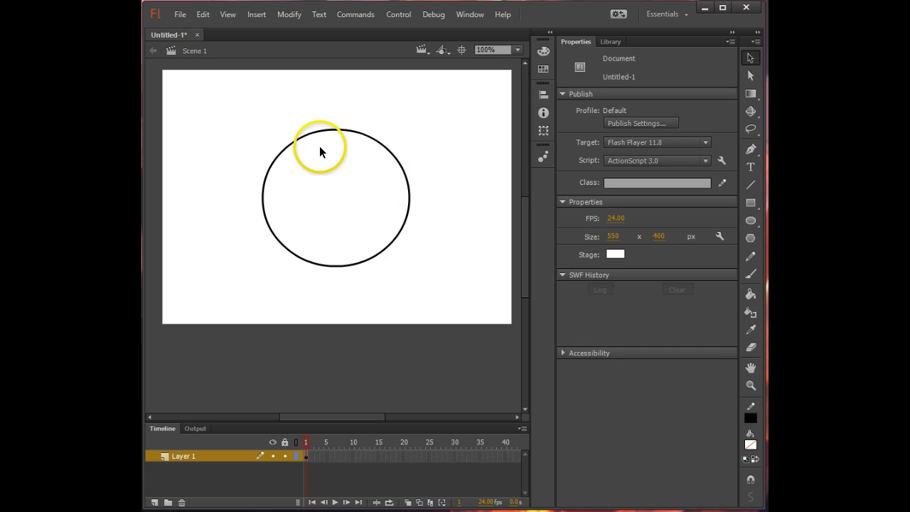
# - Draw a small oval in the upper-left part of the large one and five straight lines from it to the outer outline
pyautogui.click(750, 221)
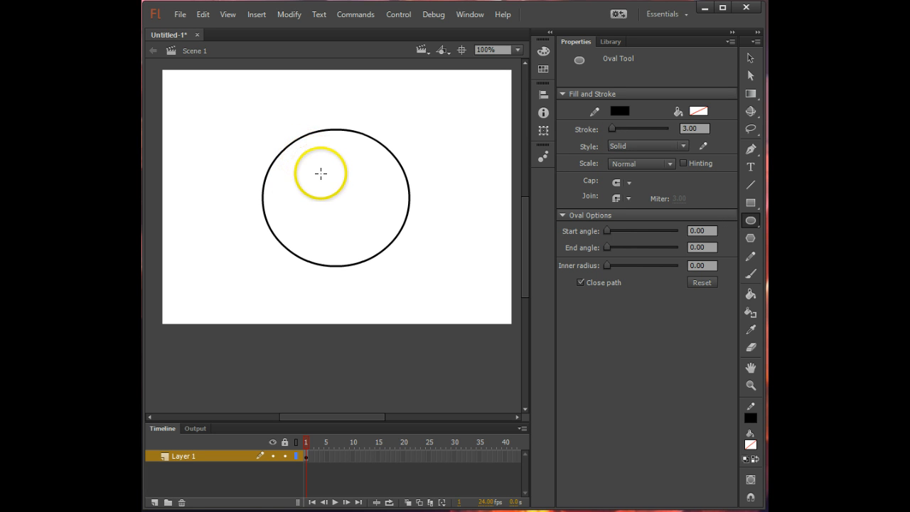
pyautogui.moveTo(304, 155); pyautogui.dragTo(330, 178)
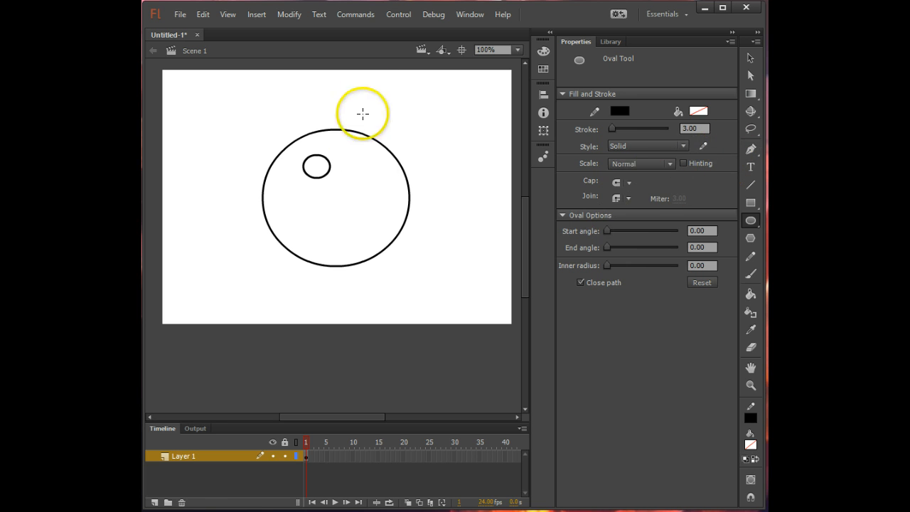
pyautogui.click(752, 186)
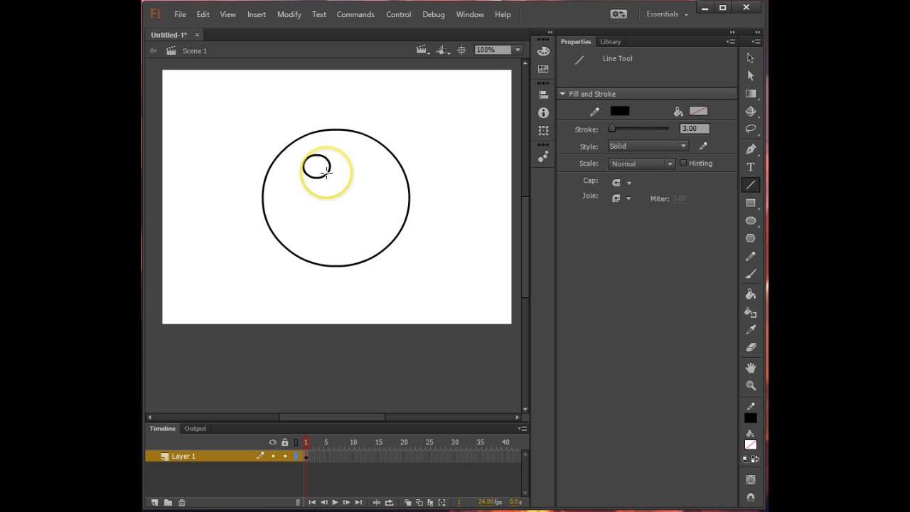
pyautogui.moveTo(327, 173); pyautogui.dragTo(392, 238)
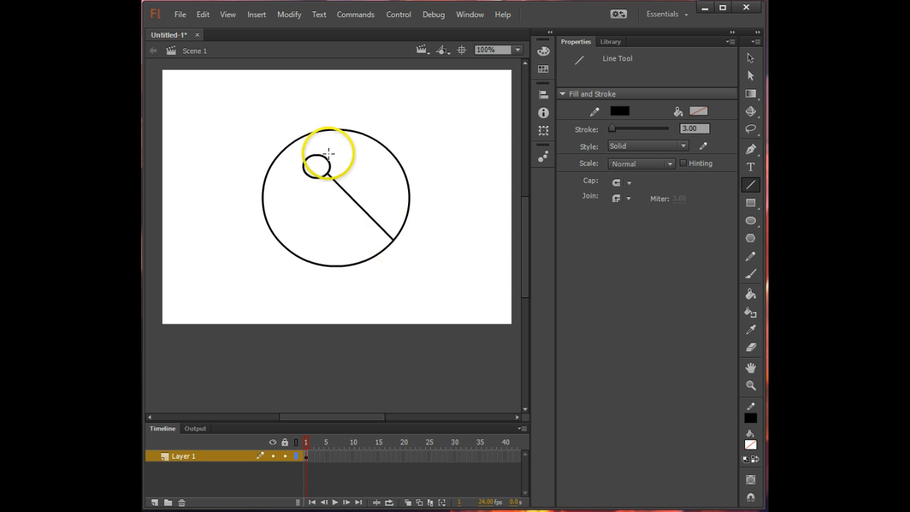
pyautogui.moveTo(328, 163); pyautogui.dragTo(407, 185)
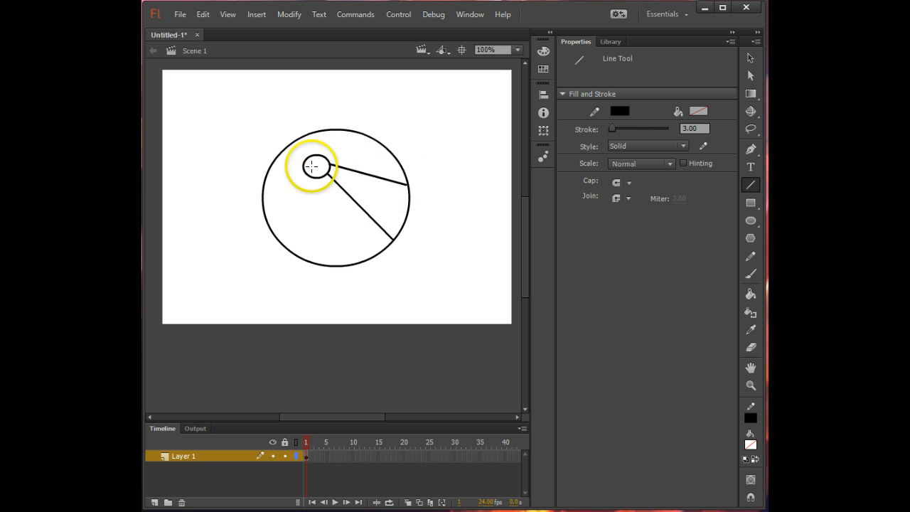
pyautogui.moveTo(317, 154)
pyautogui.mouseDown()
pyautogui.moveTo(318, 134)
pyautogui.moveTo(331, 130)
pyautogui.mouseUp()
pyautogui.moveTo(305, 162); pyautogui.dragTo(283, 245)
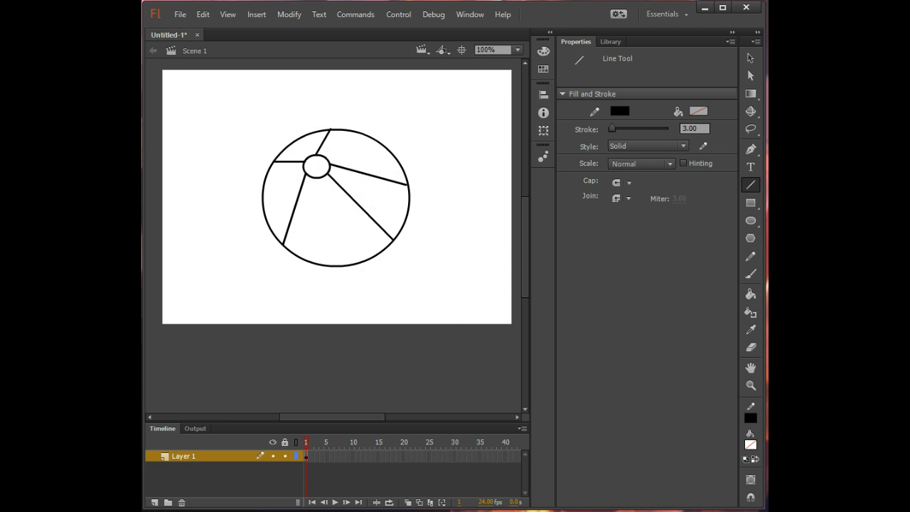
# - Bend the two lines on the ball's right side outward and move the lower one's end down along the outline
pyautogui.click(751, 57)
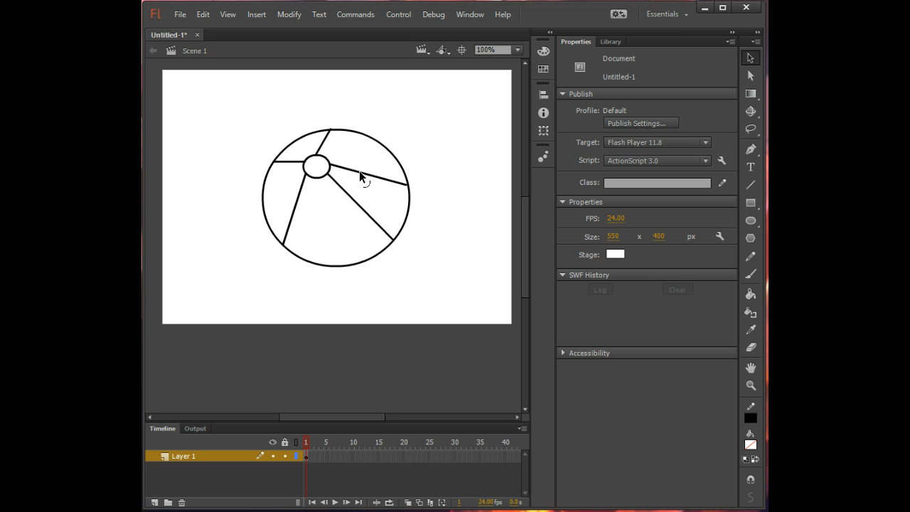
pyautogui.moveTo(359, 171); pyautogui.dragTo(360, 164)
pyautogui.moveTo(364, 210); pyautogui.dragTo(383, 202)
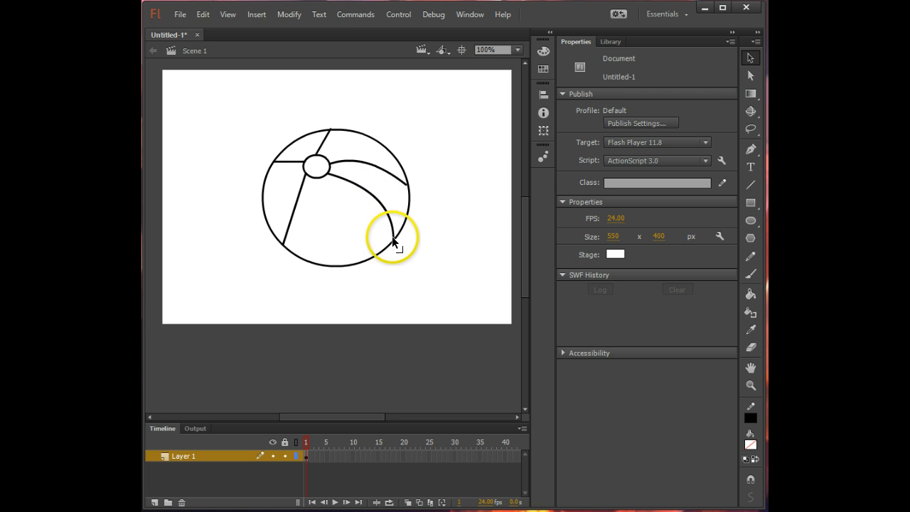
pyautogui.moveTo(392, 242); pyautogui.dragTo(377, 258)
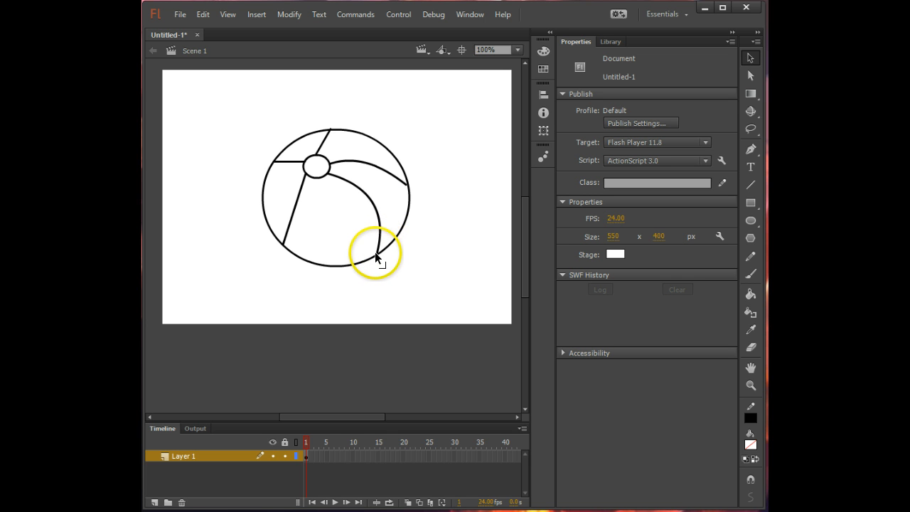
pyautogui.moveTo(376, 206); pyautogui.dragTo(362, 206)
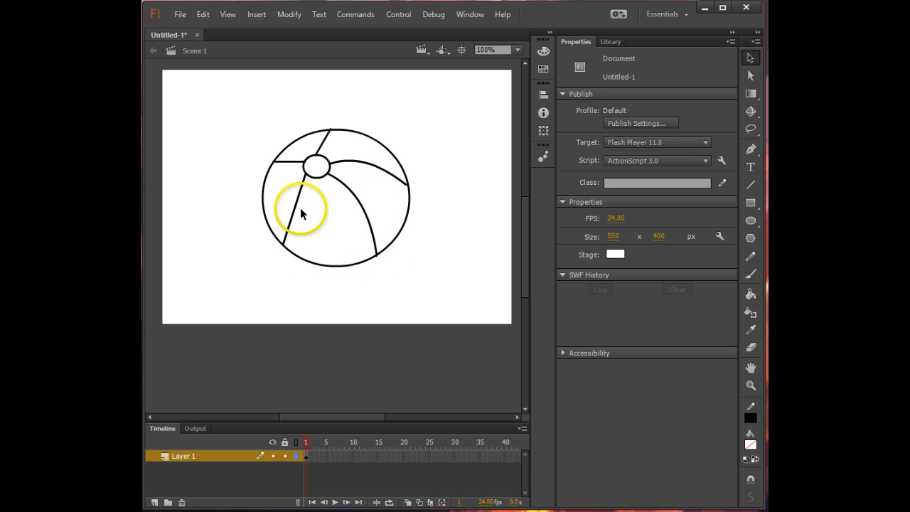
# - Curve the lower-left line and the two upper lines, and move the right line's outer end slightly up the ball's outline
pyautogui.moveTo(296, 208); pyautogui.dragTo(304, 213)
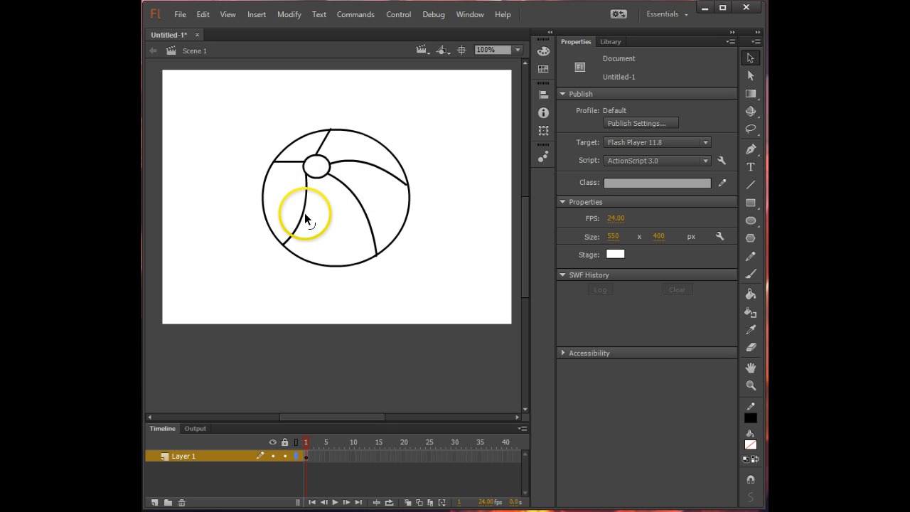
pyautogui.moveTo(302, 215); pyautogui.dragTo(283, 204)
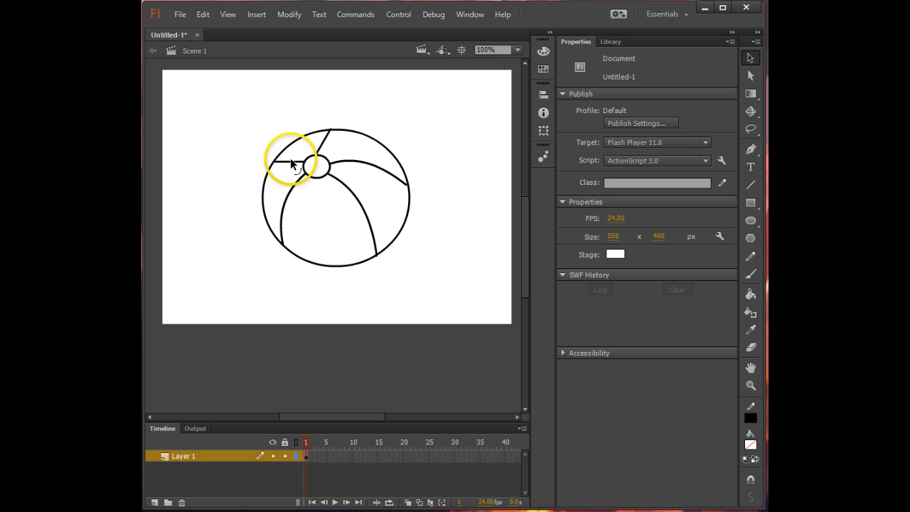
pyautogui.moveTo(291, 155); pyautogui.dragTo(318, 142)
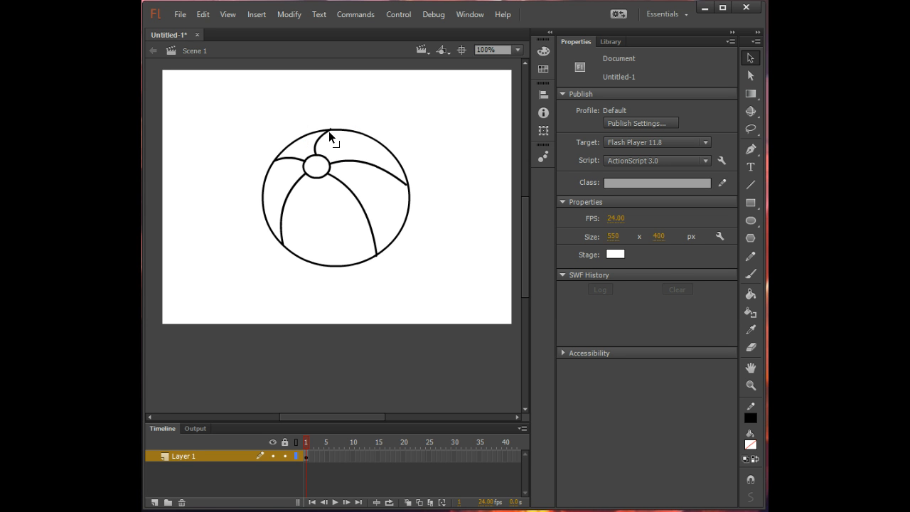
pyautogui.moveTo(330, 131)
pyautogui.mouseDown()
pyautogui.moveTo(350, 131)
pyautogui.moveTo(368, 149)
pyautogui.moveTo(330, 132)
pyautogui.mouseUp()
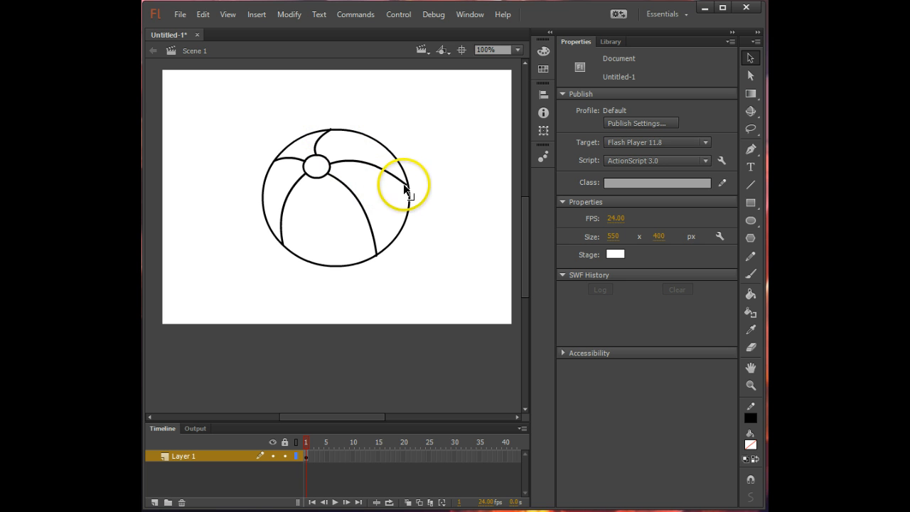
pyautogui.moveTo(404, 184)
pyautogui.mouseDown()
pyautogui.moveTo(375, 154)
pyautogui.moveTo(400, 189)
pyautogui.moveTo(403, 171)
pyautogui.mouseUp()
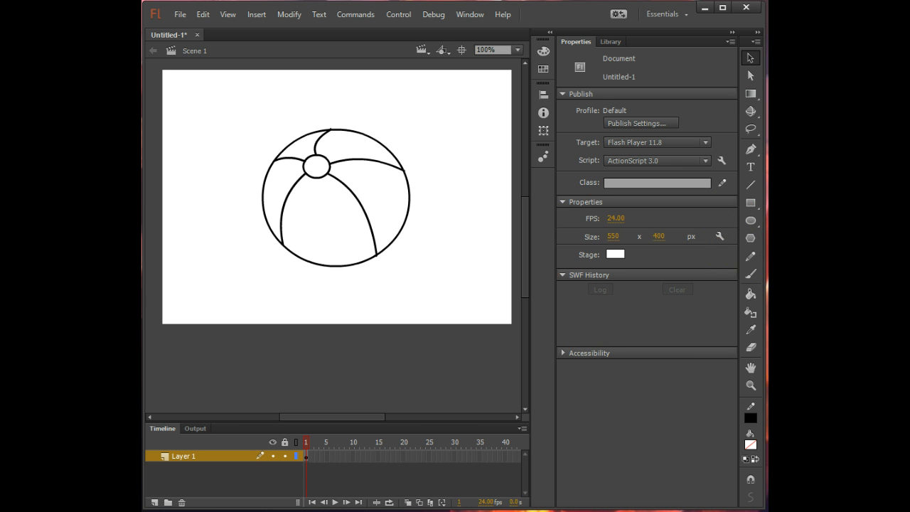
# - Fill the ball's lower centre segment with solid dark red using the Paint Bucket
pyautogui.click(750, 295)
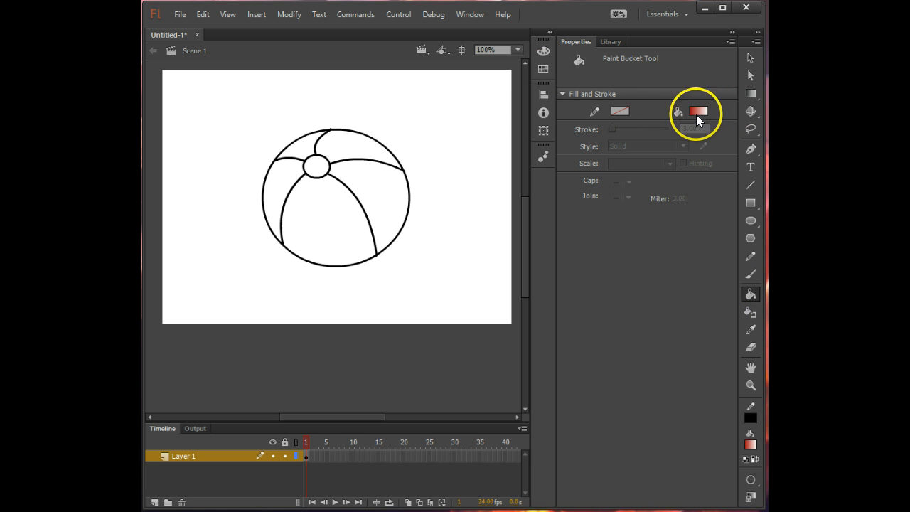
pyautogui.click(318, 219)
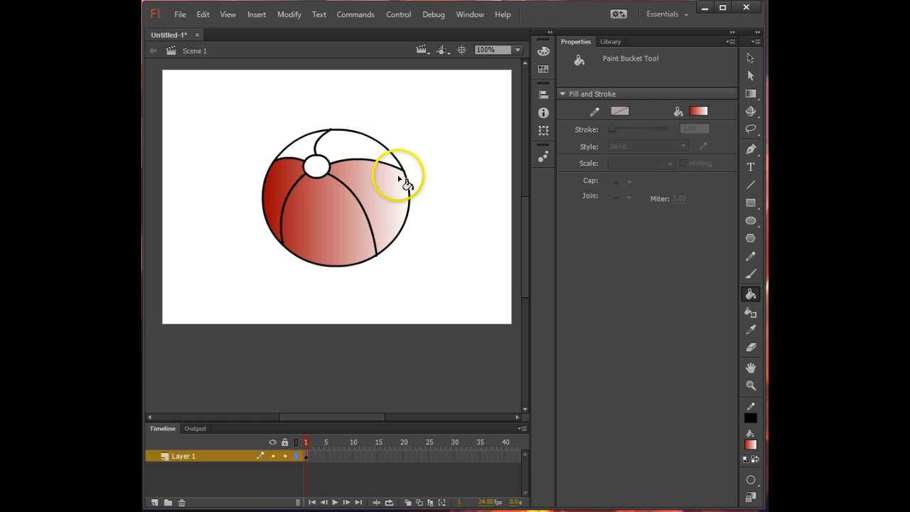
pyautogui.click(698, 111)
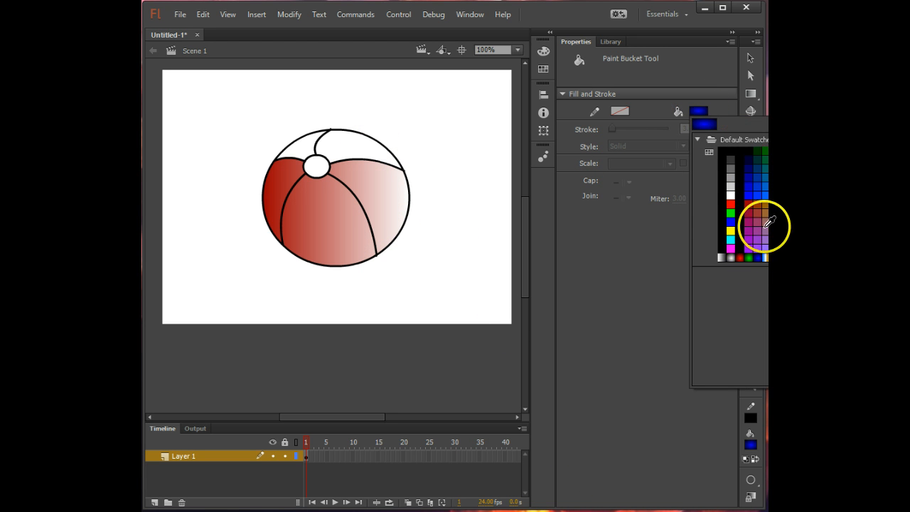
pyautogui.click(750, 204)
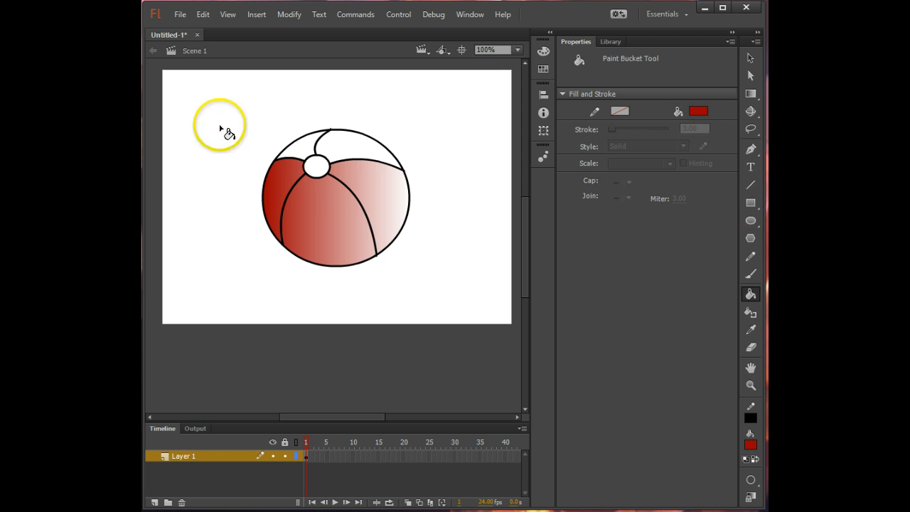
pyautogui.click(317, 193)
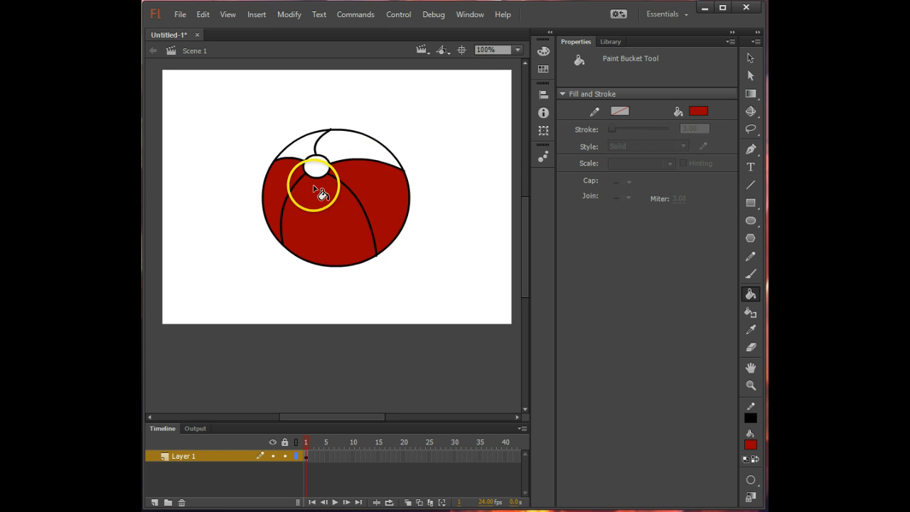
pyautogui.click(353, 250)
pyautogui.click(362, 239)
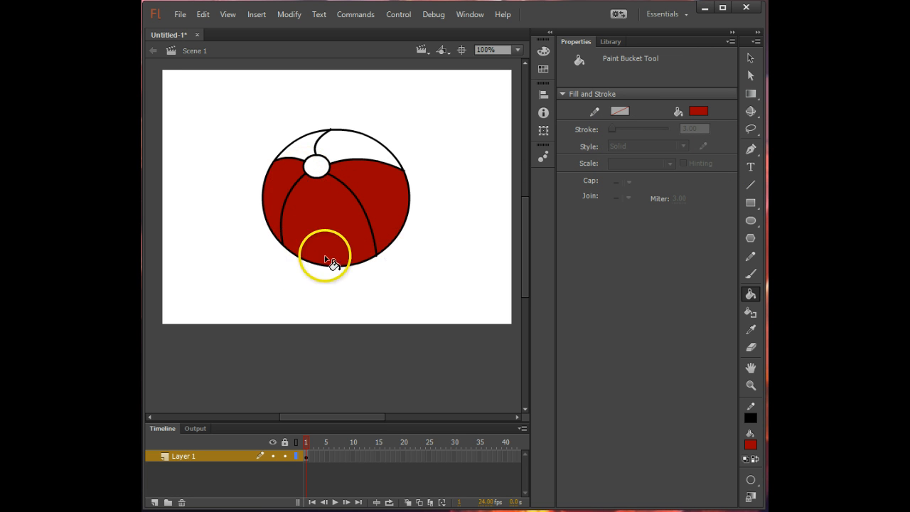
# - At 400% zoom, move the lower end of the lower-left dividing line so it meets the ball's outline
pyautogui.click(518, 50)
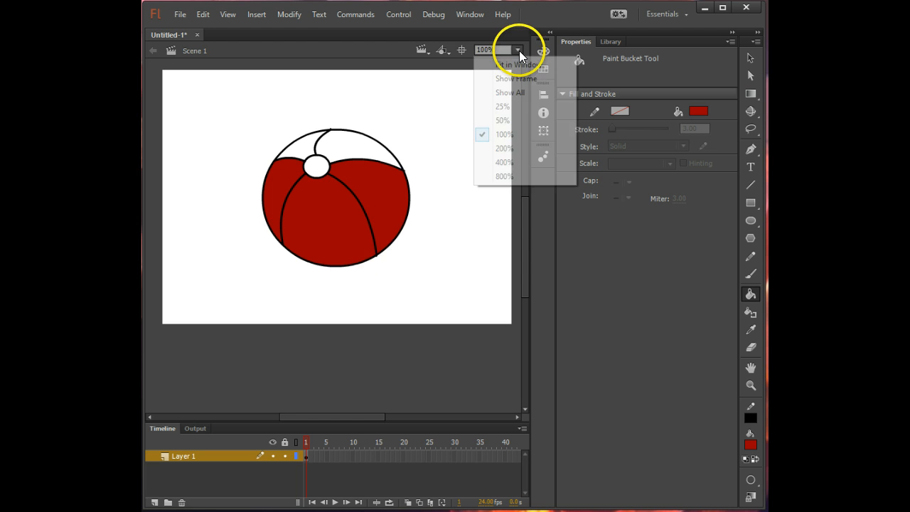
pyautogui.scroll(-8, 268, 276)
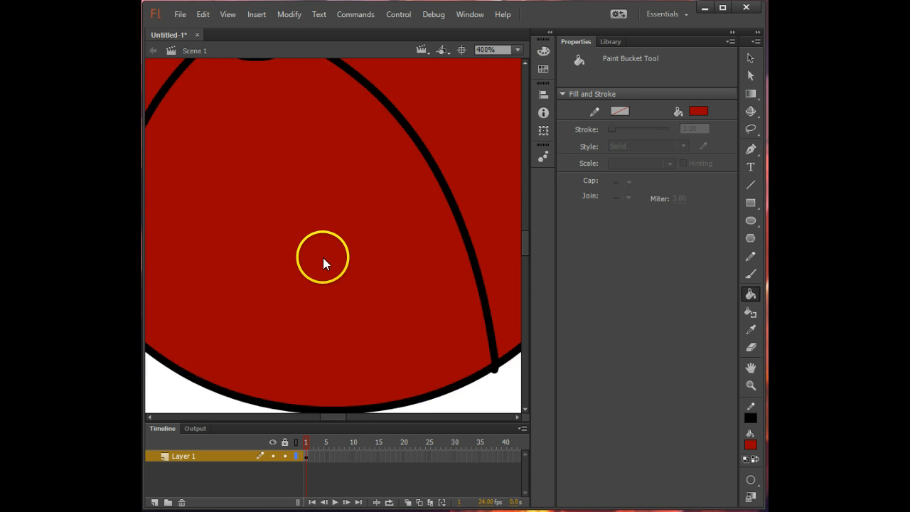
pyautogui.scroll(5, 351, 278)
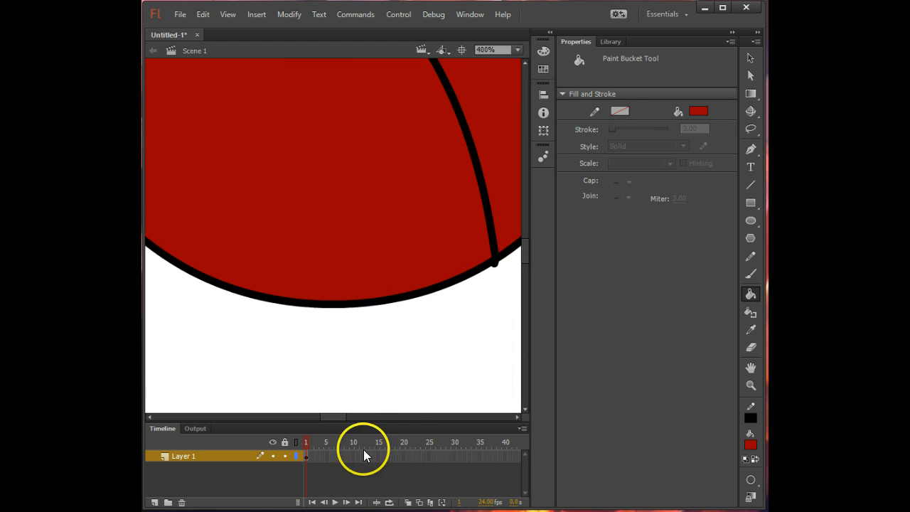
pyautogui.moveTo(337, 416); pyautogui.dragTo(329, 414)
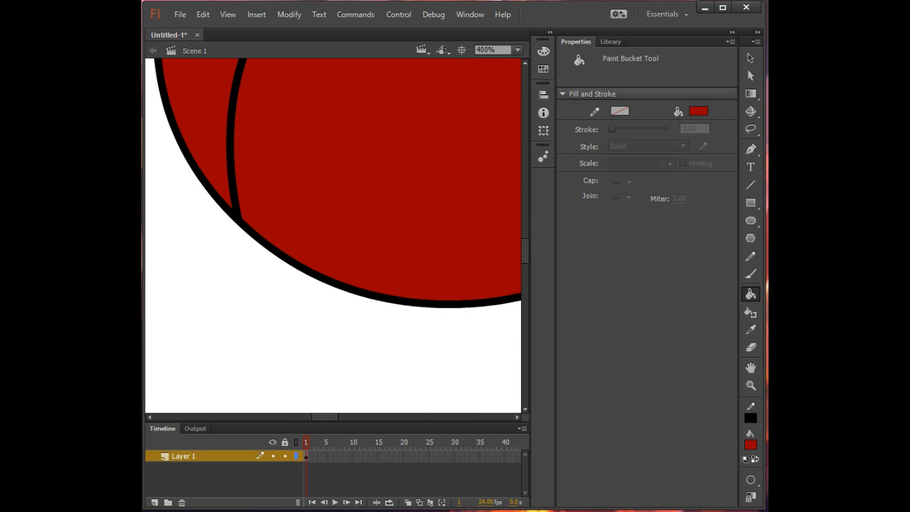
pyautogui.click(749, 57)
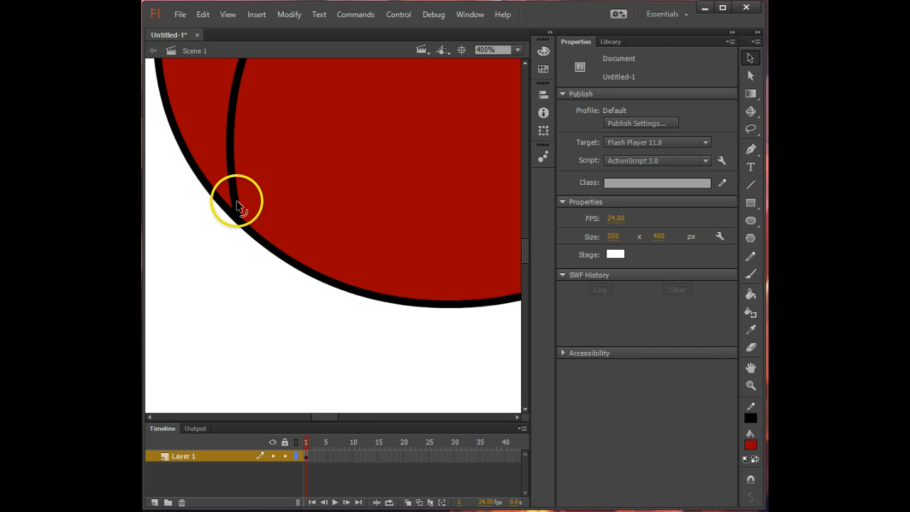
pyautogui.moveTo(238, 214)
pyautogui.mouseDown()
pyautogui.moveTo(246, 211)
pyautogui.moveTo(234, 208)
pyautogui.moveTo(239, 222)
pyautogui.mouseUp()
# - Move the lower end of the lower-right dividing line onto the ball's outline
pyautogui.scroll(5, 469, 178)
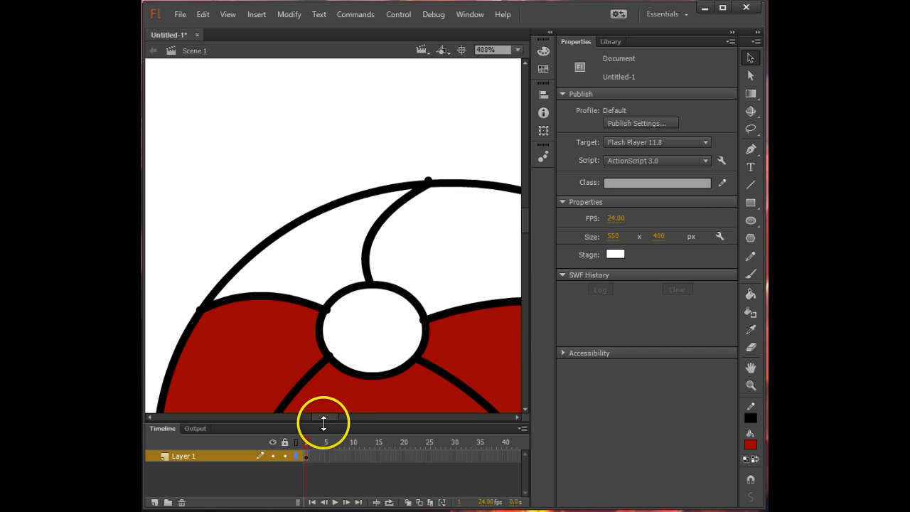
pyautogui.moveTo(327, 418); pyautogui.dragTo(350, 418)
pyautogui.scroll(-10, 463, 313)
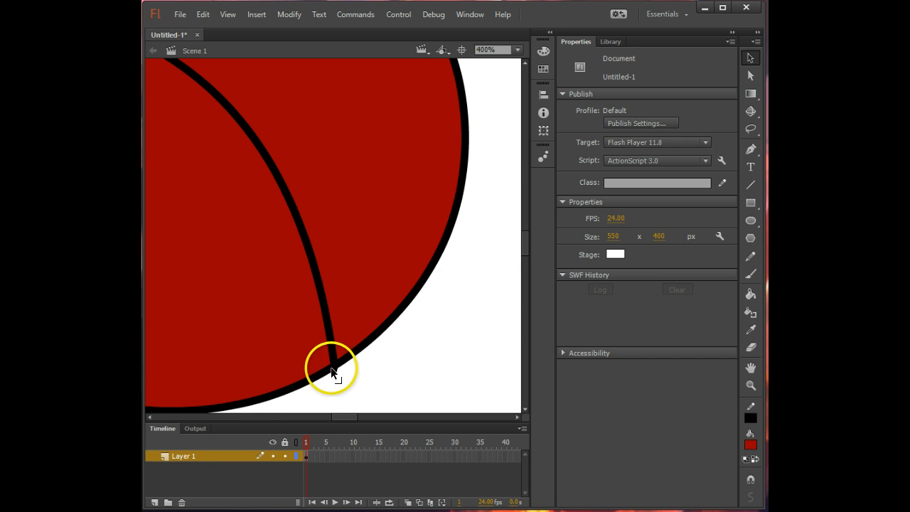
pyautogui.moveTo(333, 370); pyautogui.dragTo(342, 364)
# - Move the inner end of the lower-right dividing line onto the small oval's outline and return to 100% zoom
pyautogui.scroll(10, 249, 283)
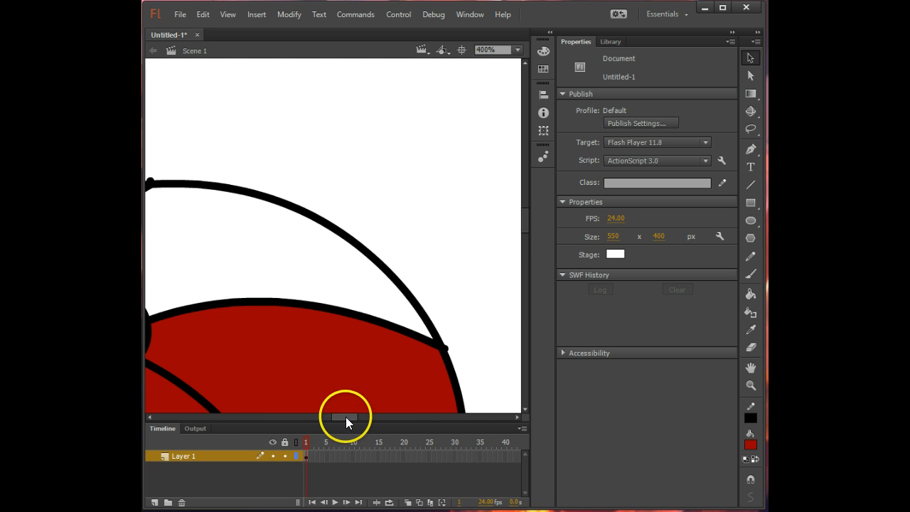
pyautogui.moveTo(346, 417); pyautogui.dragTo(330, 416)
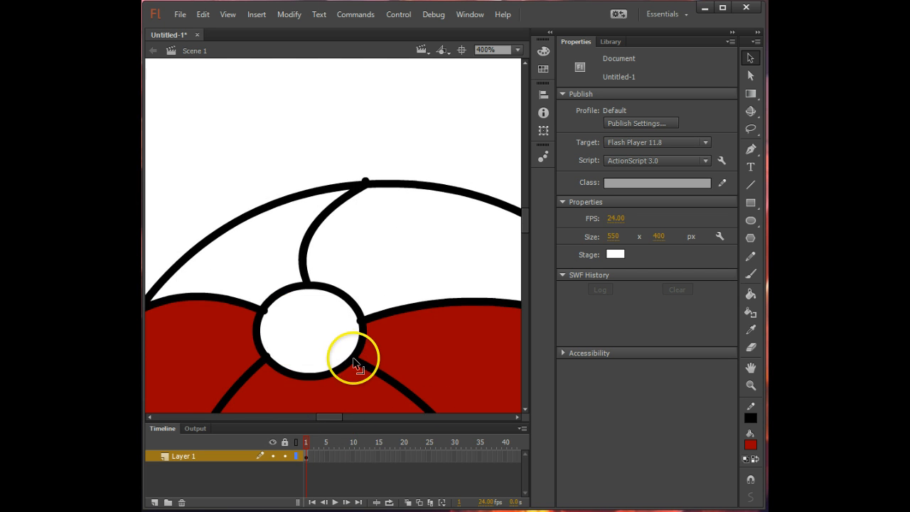
pyautogui.moveTo(353, 358)
pyautogui.mouseDown()
pyautogui.moveTo(365, 365)
pyautogui.moveTo(349, 360)
pyautogui.mouseUp()
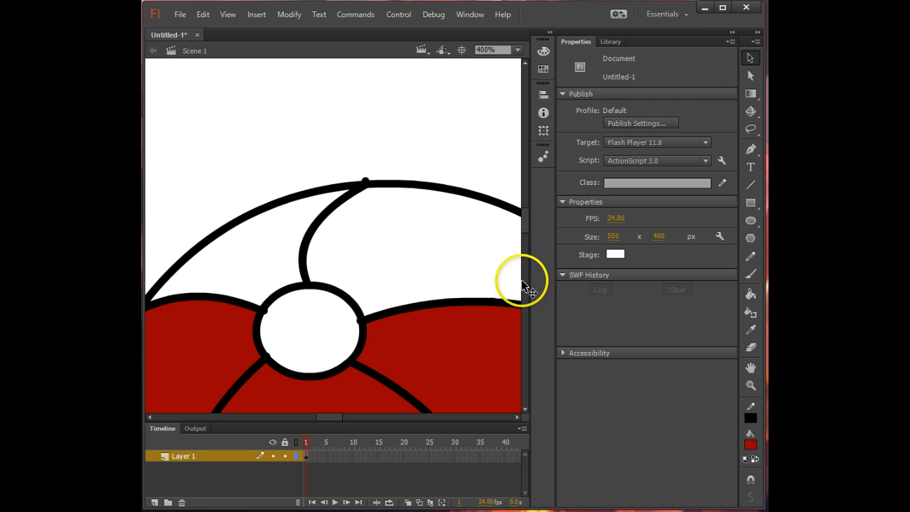
pyautogui.click(523, 49)
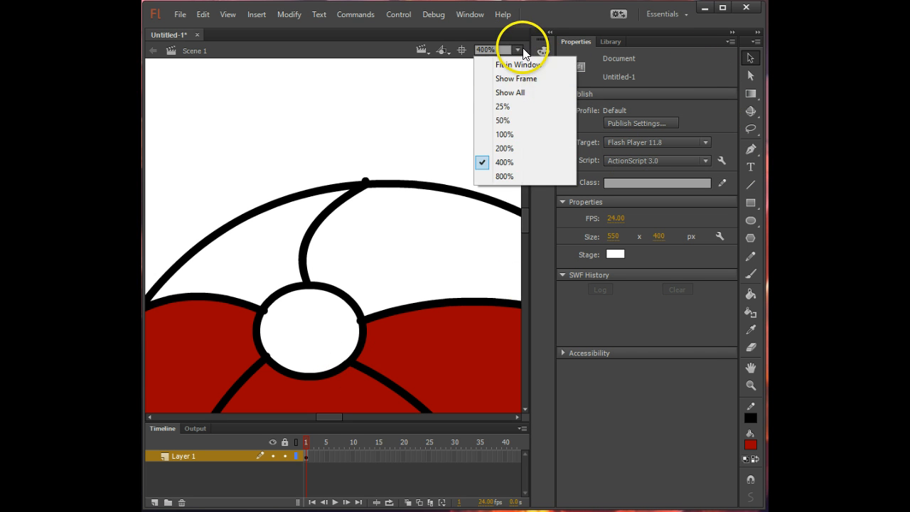
pyautogui.click(515, 133)
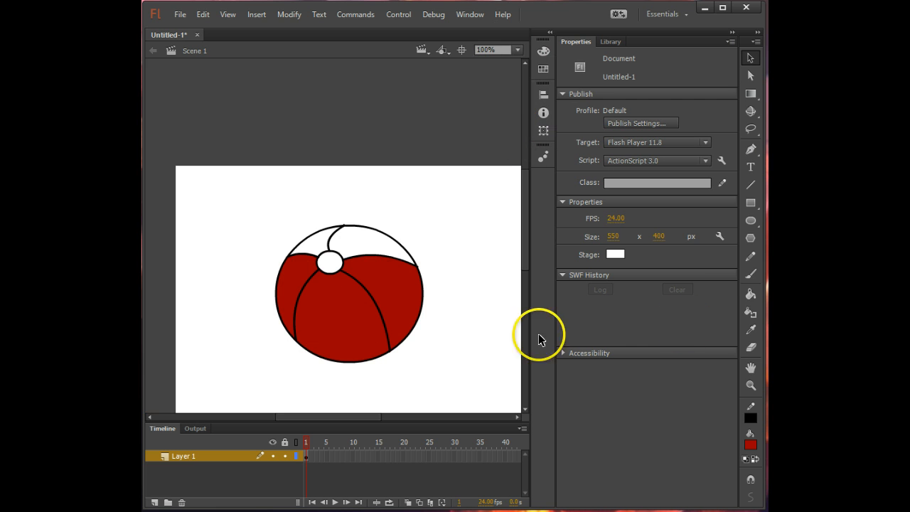
# - Fill the ball's right segment with blue #0000FF and its left segment with green #009900 using the Paint Bucket
pyautogui.click(751, 298)
pyautogui.click(699, 111)
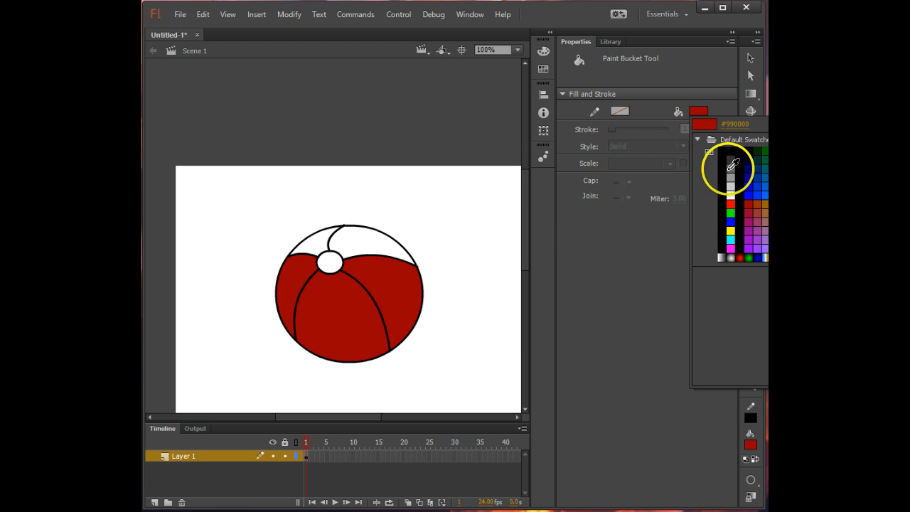
pyautogui.click(732, 222)
pyautogui.click(371, 268)
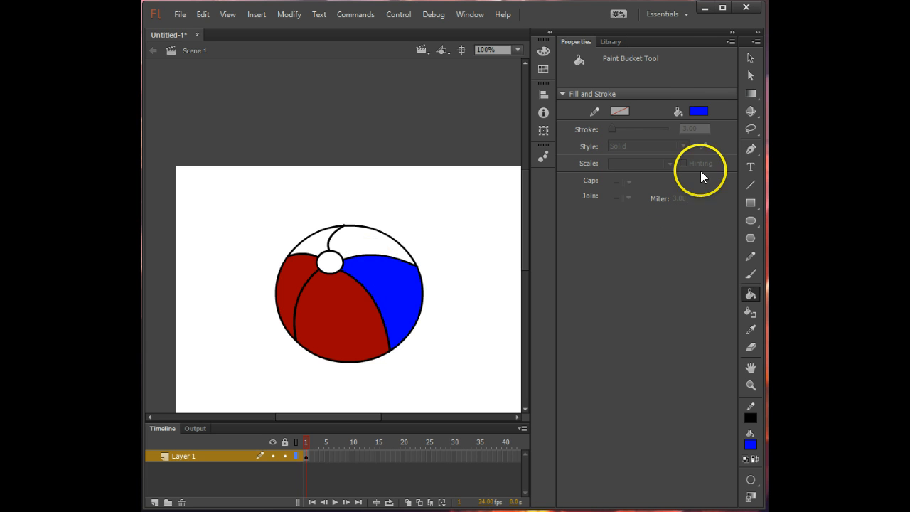
pyautogui.click(700, 108)
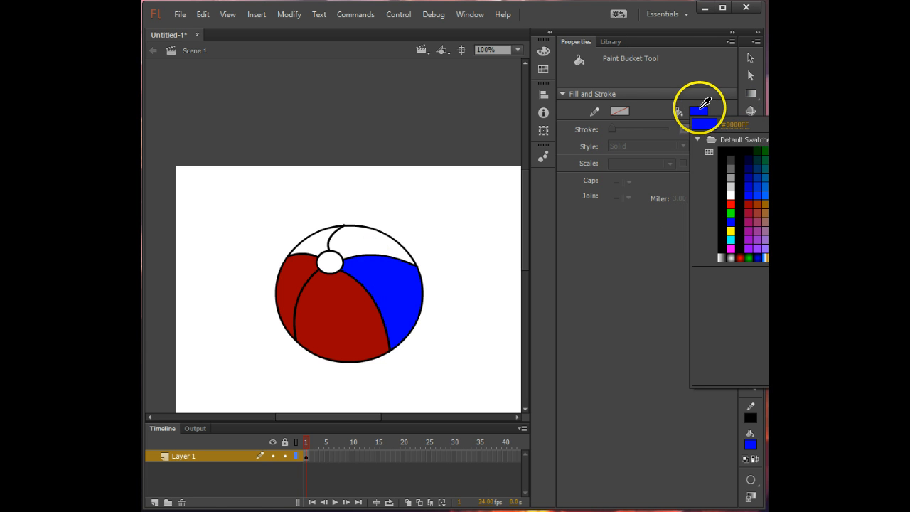
pyautogui.click(775, 151)
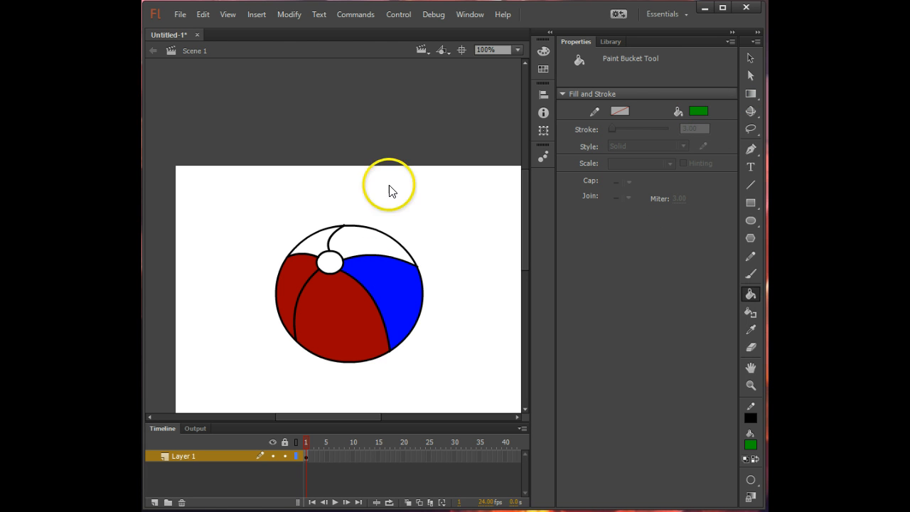
pyautogui.click(298, 267)
# - Fill the ball's upper-left segment with white
pyautogui.click(700, 112)
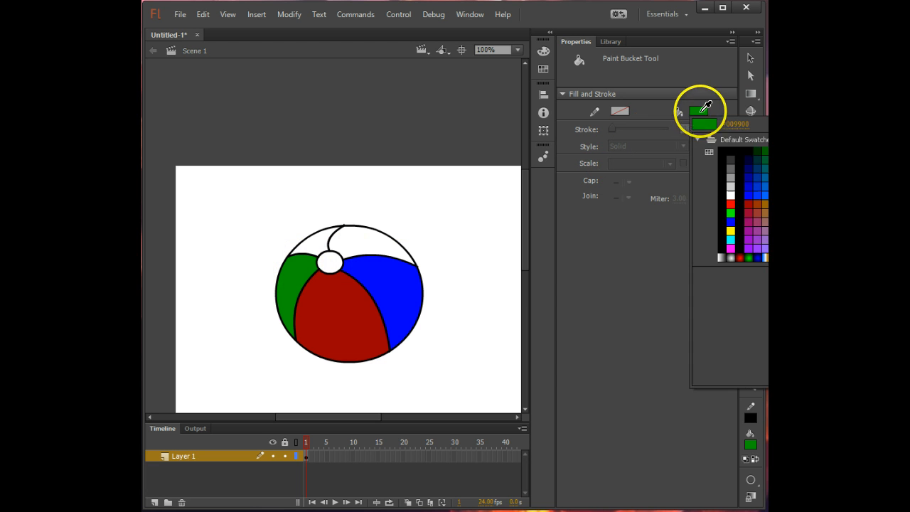
pyautogui.click(727, 192)
pyautogui.click(314, 243)
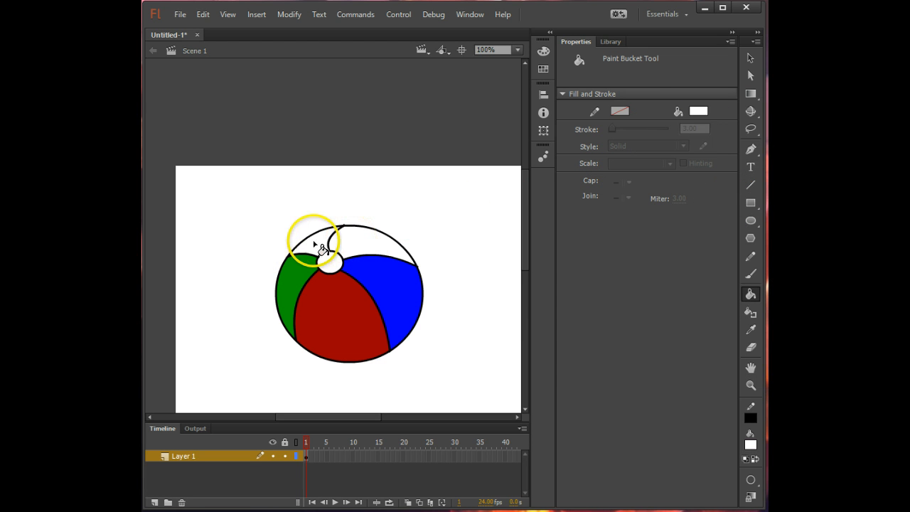
# - Fill the ball's two upper segments with yellow and the small oval with the rainbow linear gradient
pyautogui.click(700, 111)
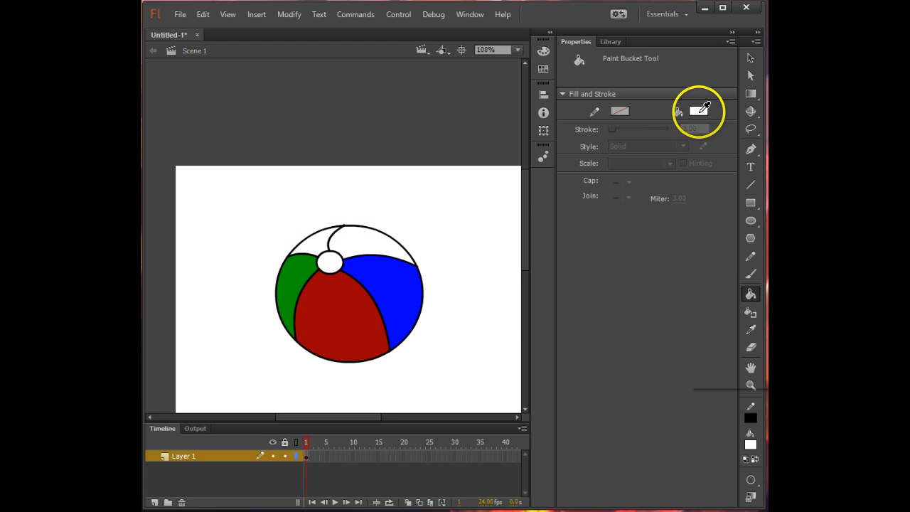
pyautogui.click(731, 231)
pyautogui.click(348, 237)
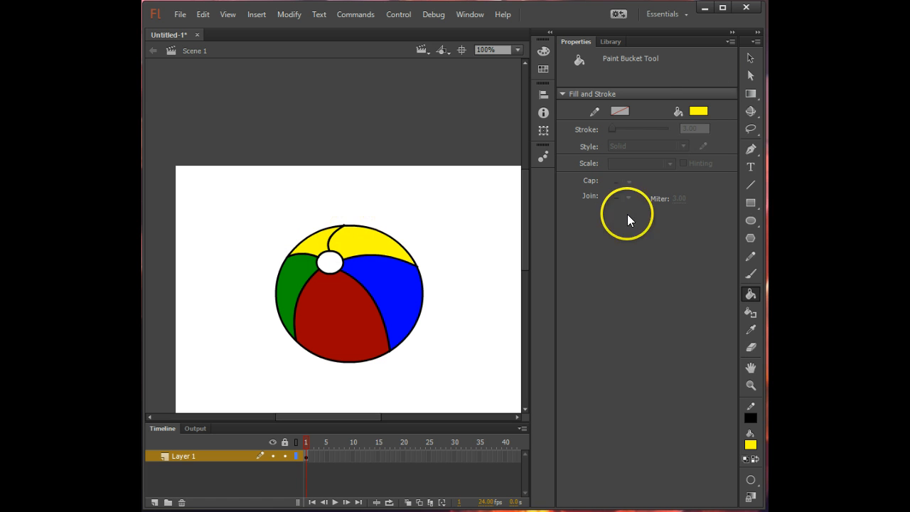
pyautogui.click(699, 111)
pyautogui.click(766, 257)
pyautogui.click(326, 259)
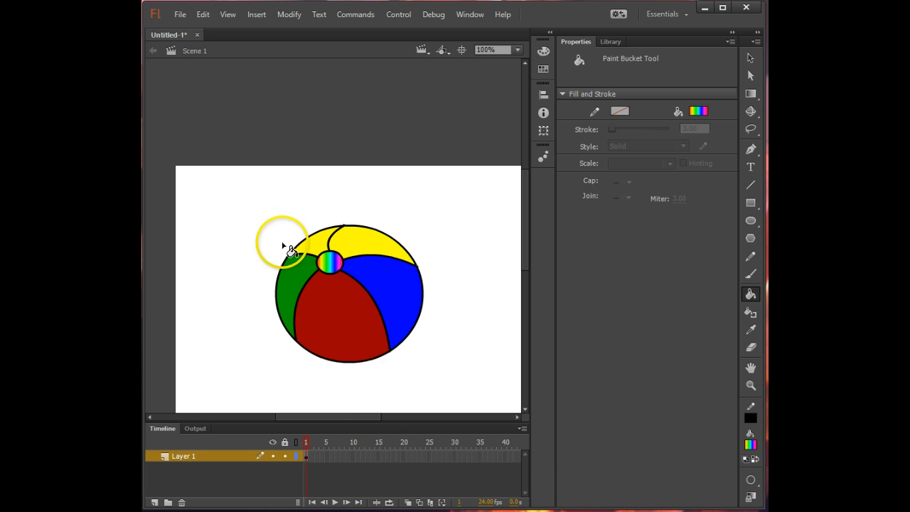
# - Select the whole ball with Free Transform and convert it to a movie clip symbol named beachball
pyautogui.moveTo(374, 417); pyautogui.dragTo(387, 398)
pyautogui.scroll(-3, 378, 284)
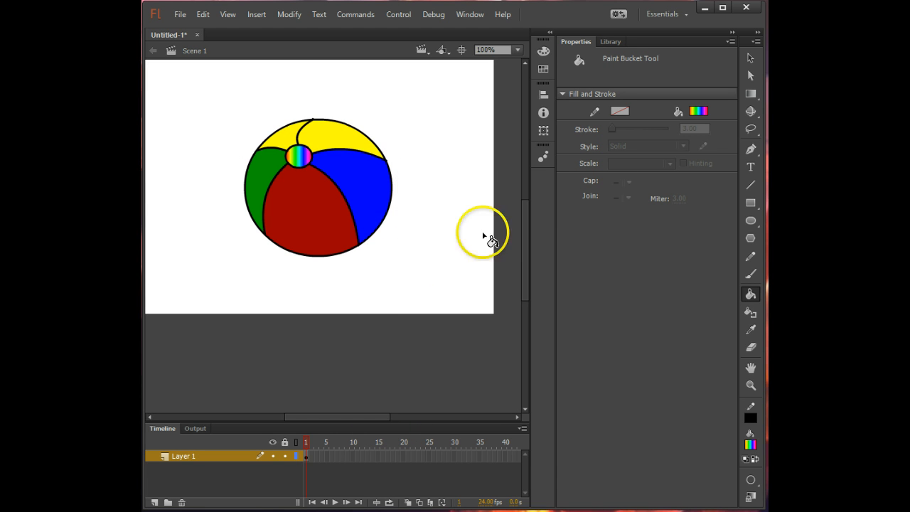
pyautogui.click(759, 116)
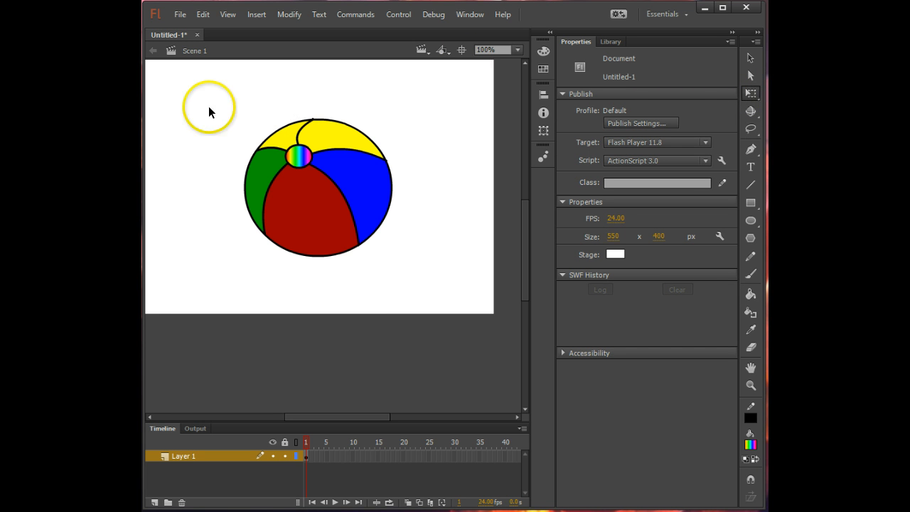
pyautogui.moveTo(217, 97); pyautogui.dragTo(427, 281)
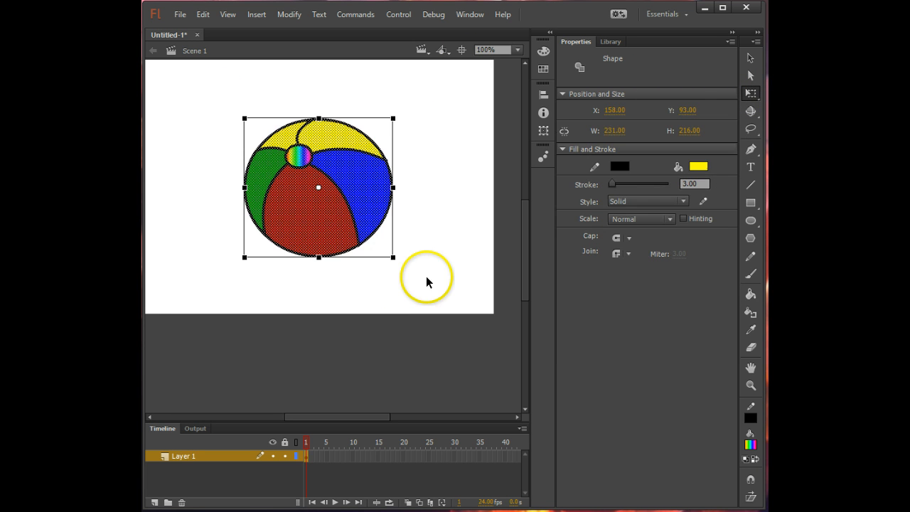
pyautogui.rightClick(339, 162)
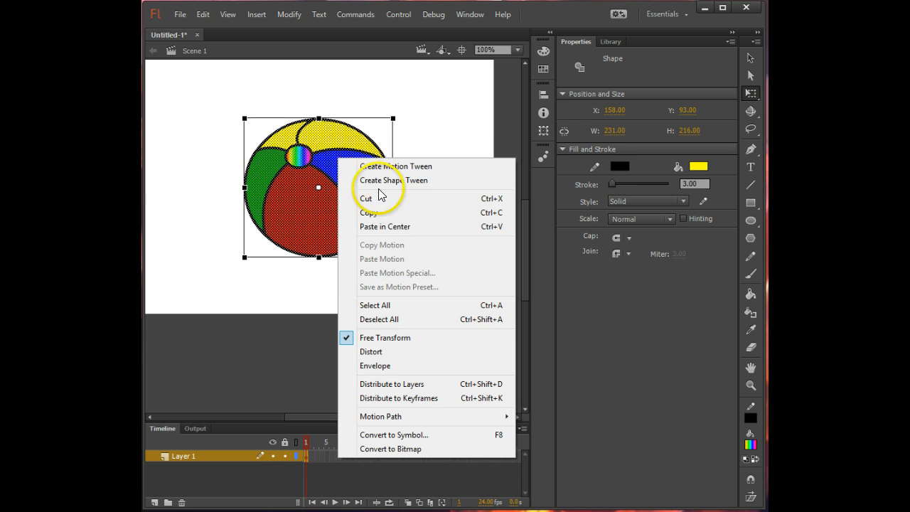
pyautogui.click(445, 440)
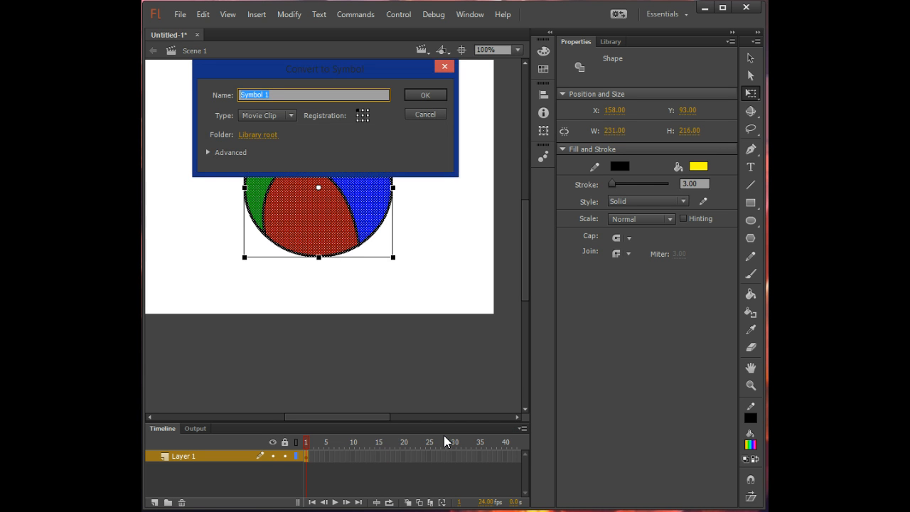
pyautogui.write('beachball')
pyautogui.press('Return')
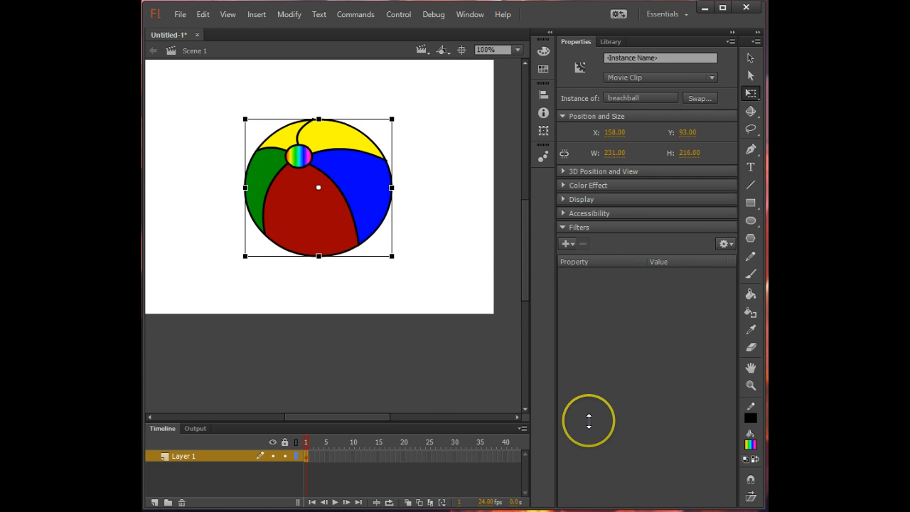
# - Delete the beach ball instance from the stage
pyautogui.click(347, 196)
pyautogui.press('Delete')
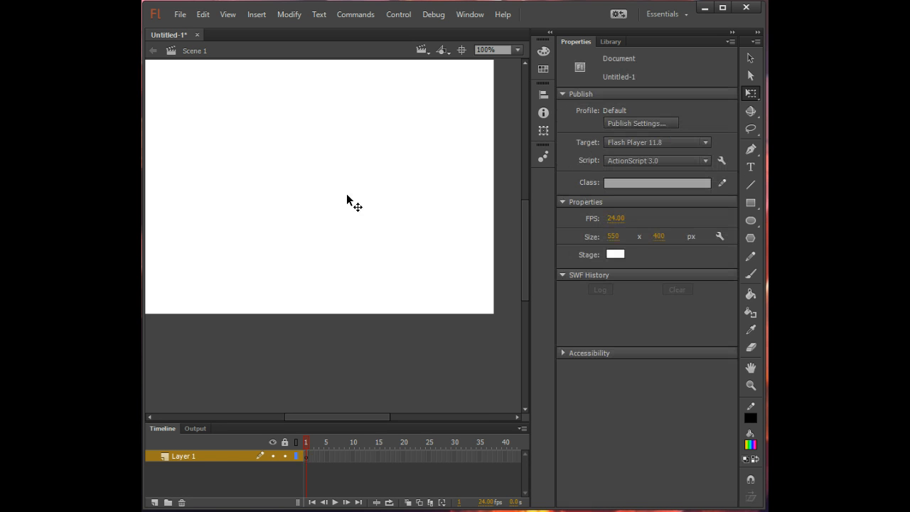
pyautogui.scroll(3, 346, 194)
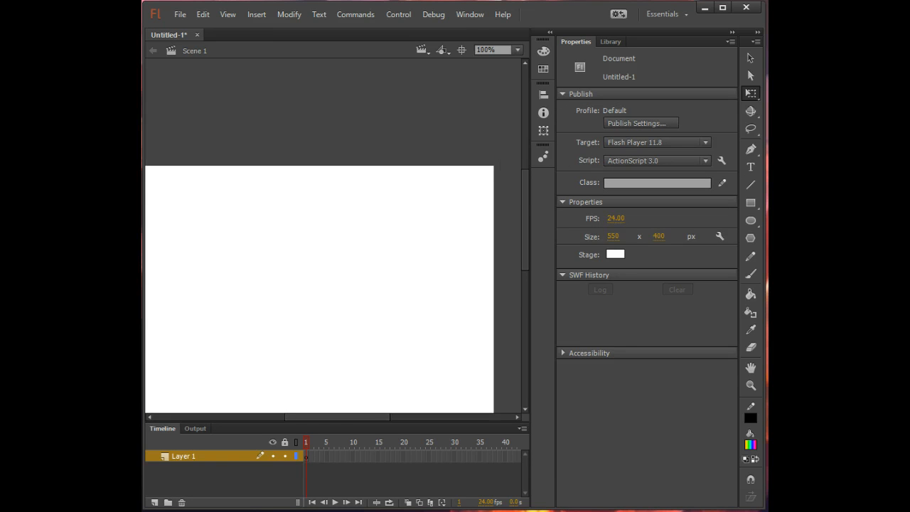
# - Place an instance of the beachball symbol from the library on the stage, then delete it
pyautogui.click(621, 41)
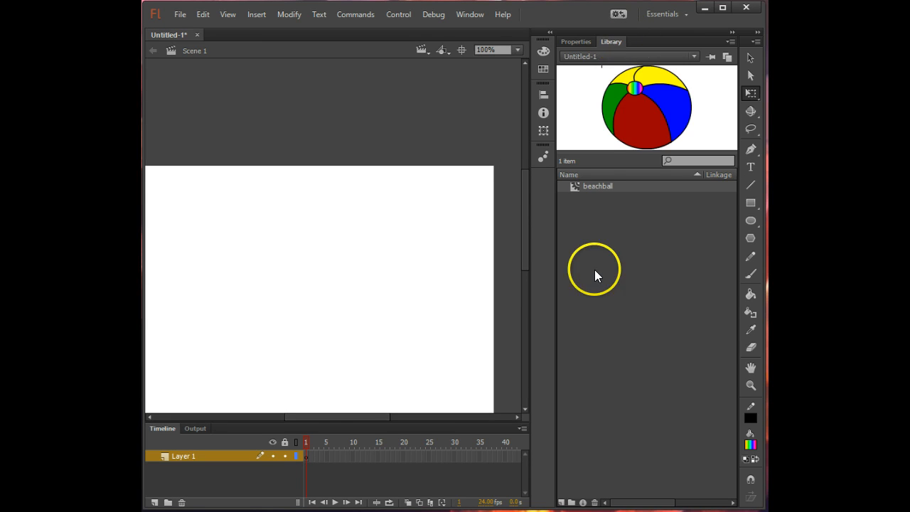
pyautogui.moveTo(623, 185); pyautogui.dragTo(306, 278)
pyautogui.press('Delete')
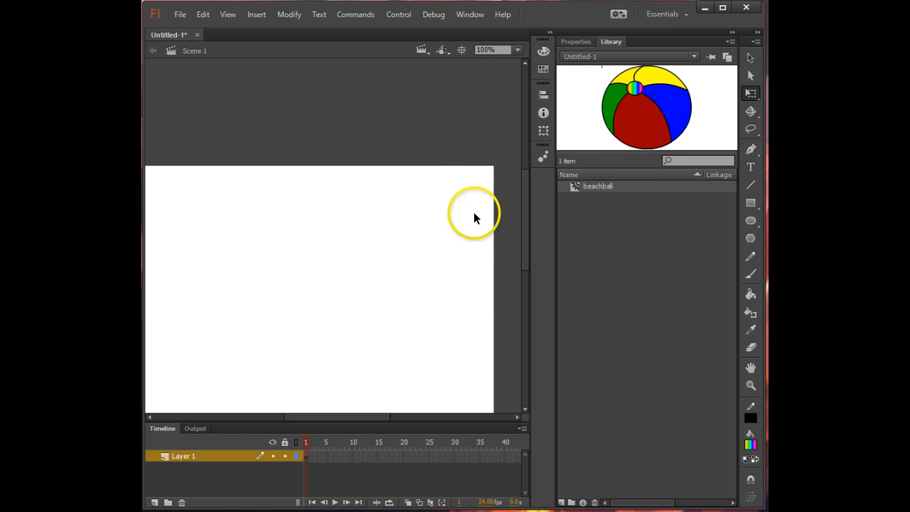
# - Draw a wide unfilled oval with a 3.00 black stroke in the middle of the stage as a fish body
pyautogui.scroll(-3, 498, 268)
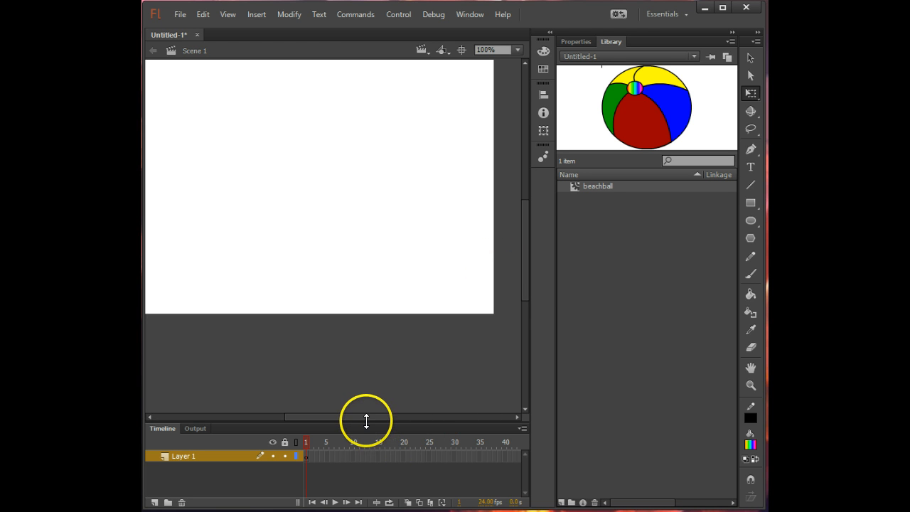
pyautogui.moveTo(365, 418); pyautogui.dragTo(361, 418)
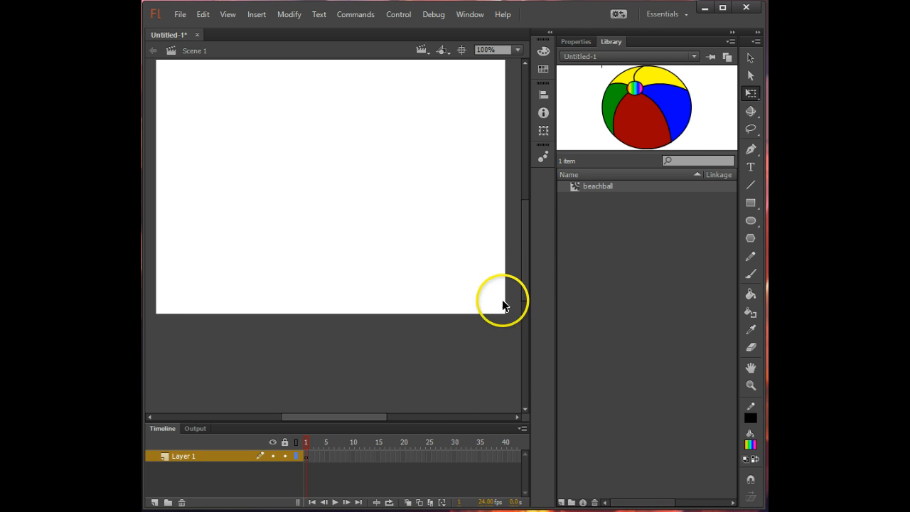
pyautogui.moveTo(522, 283); pyautogui.dragTo(523, 273)
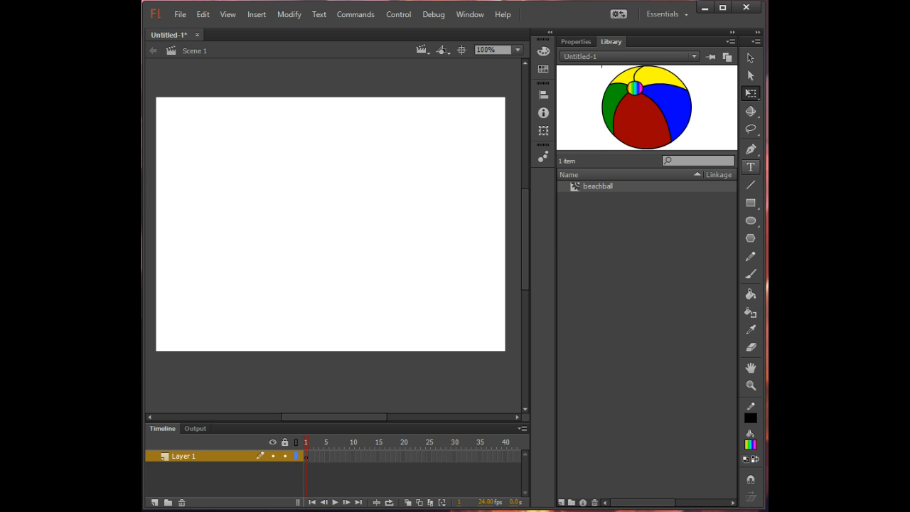
pyautogui.click(752, 221)
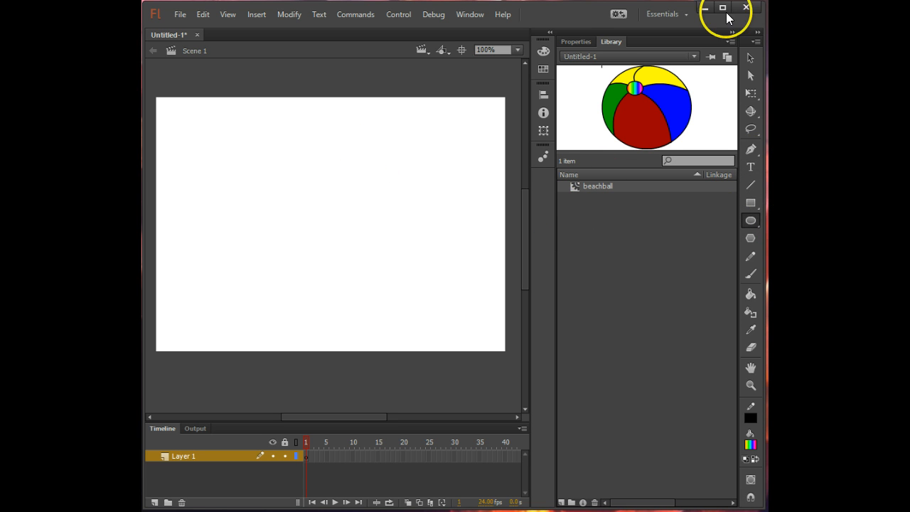
pyautogui.click(575, 42)
pyautogui.click(697, 111)
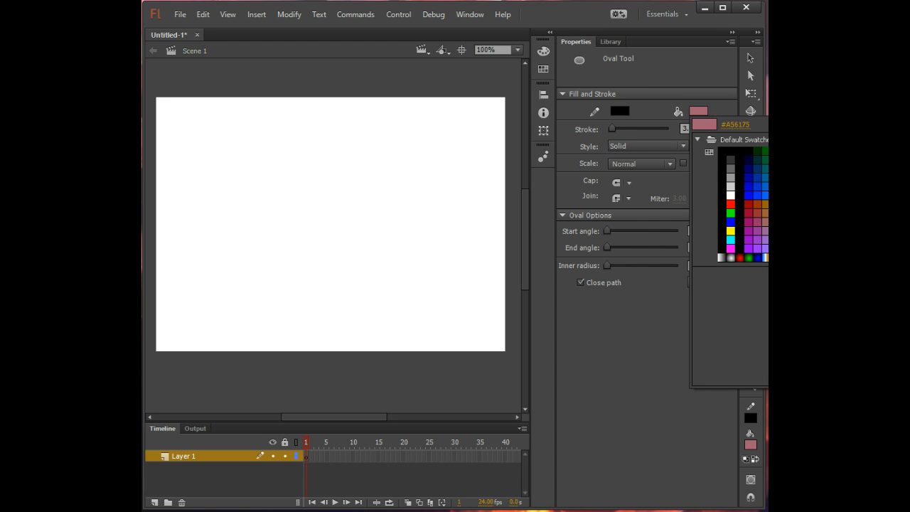
pyautogui.click(865, 124)
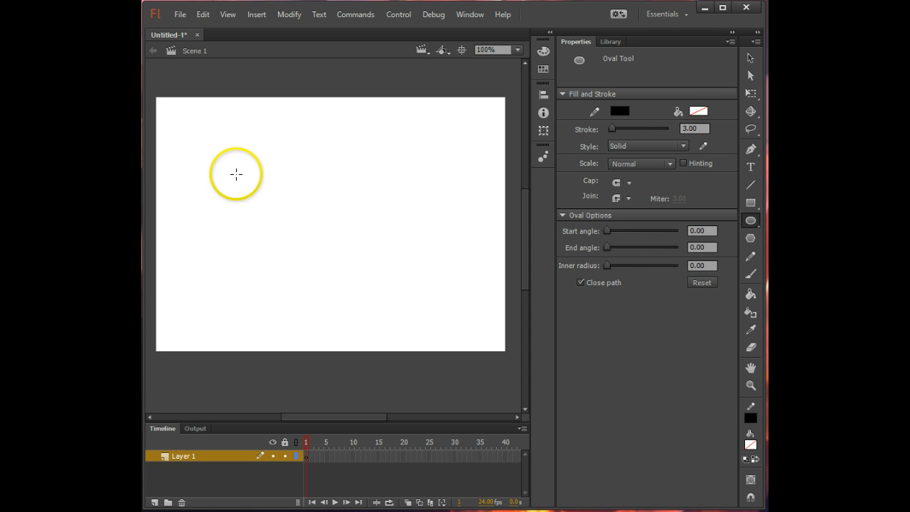
pyautogui.moveTo(237, 175); pyautogui.dragTo(394, 283)
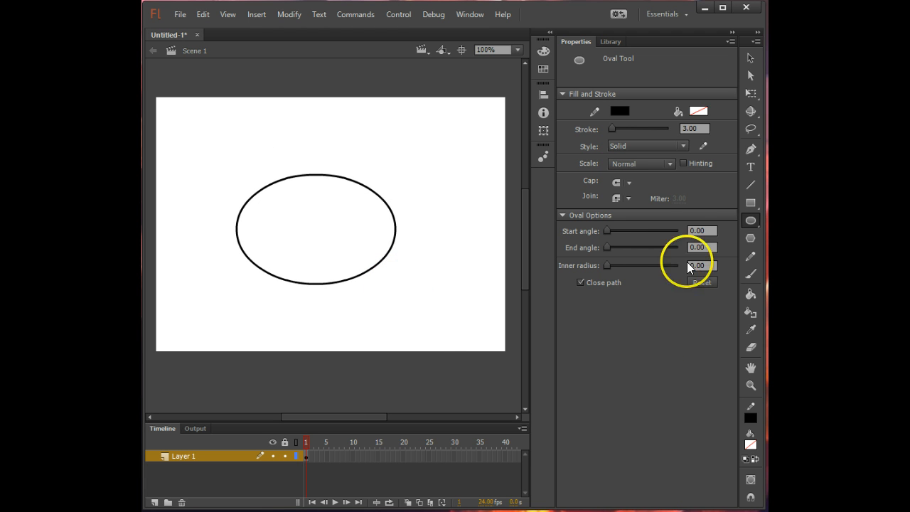
# - Draw two pointed triangular tail fins with straight lines at the rear end of the fish body
pyautogui.click(751, 184)
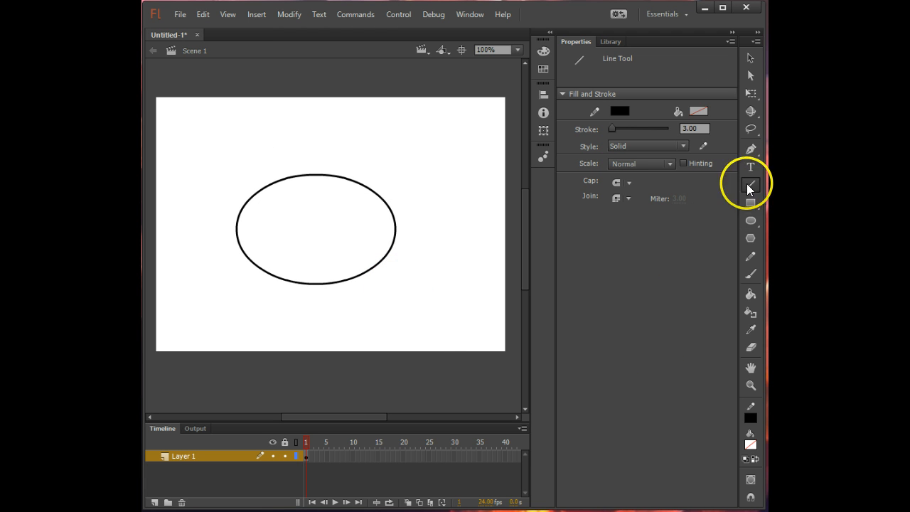
pyautogui.moveTo(387, 201)
pyautogui.mouseDown()
pyautogui.moveTo(446, 163)
pyautogui.moveTo(390, 220)
pyautogui.moveTo(452, 272)
pyautogui.mouseUp()
pyautogui.moveTo(452, 272); pyautogui.dragTo(382, 262)
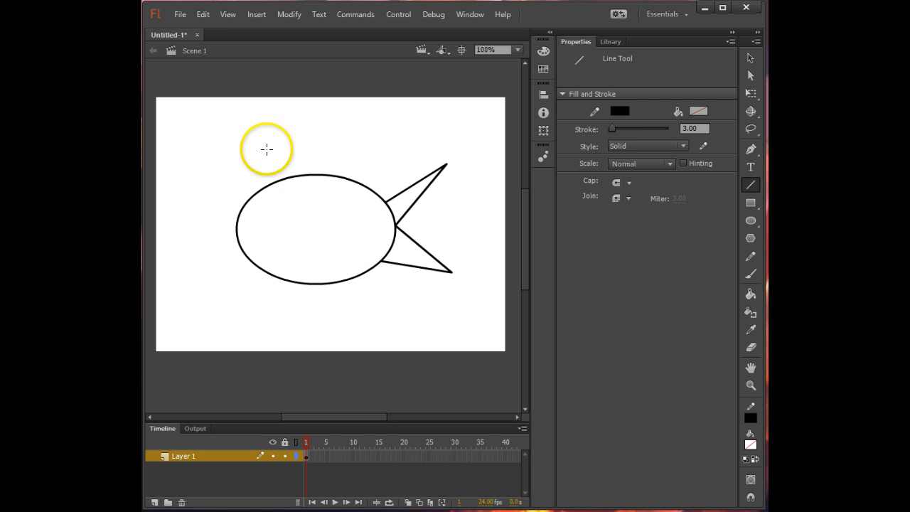
# - Draw pointed fins, two straight lines each, on the upper and lower edges of the fish body, slanting toward the tail
pyautogui.moveTo(291, 176); pyautogui.dragTo(343, 132)
pyautogui.moveTo(343, 132); pyautogui.dragTo(322, 177)
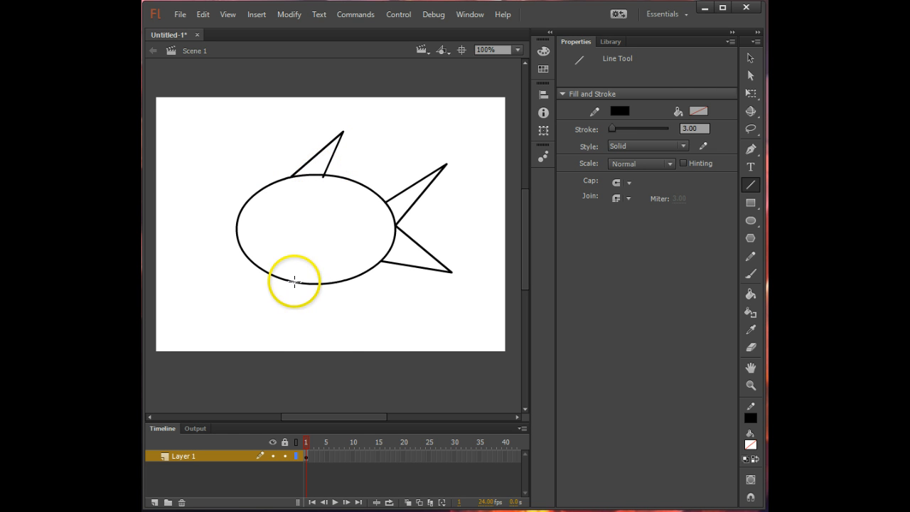
pyautogui.moveTo(296, 282); pyautogui.dragTo(360, 336)
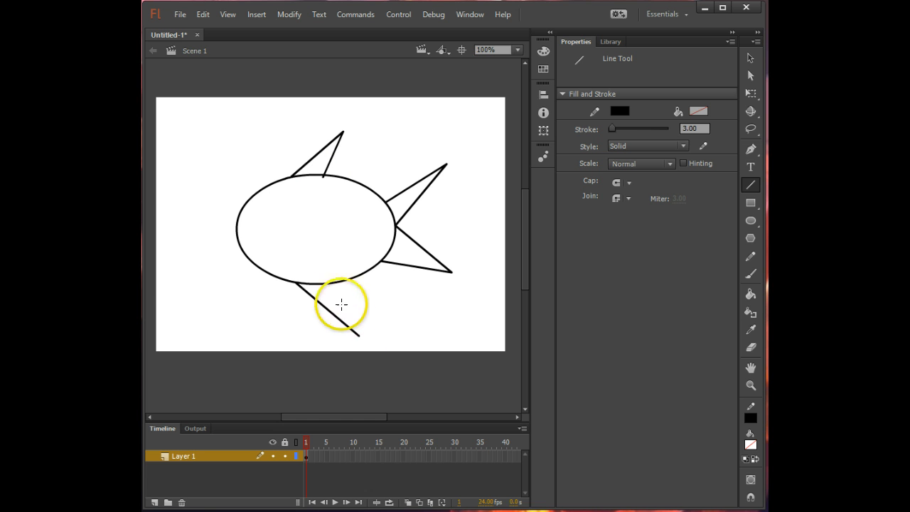
pyautogui.moveTo(330, 283); pyautogui.dragTo(358, 335)
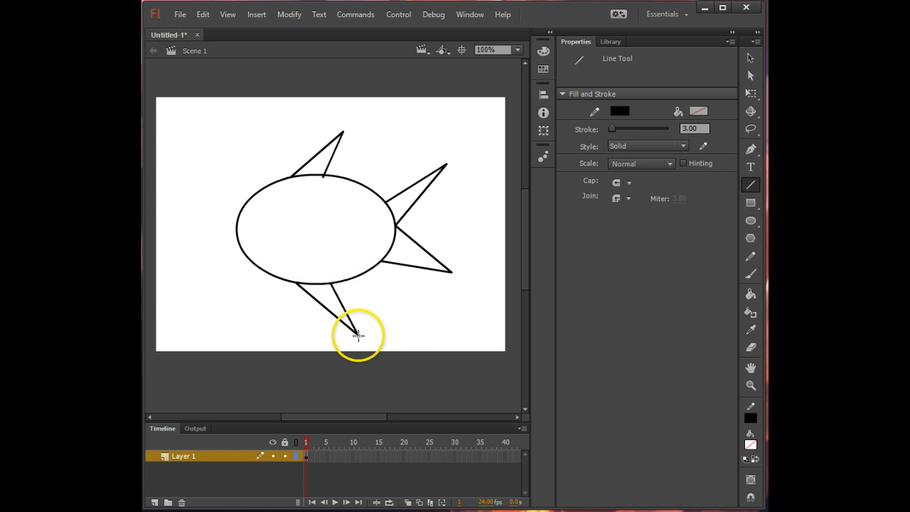
# - Bend the tail lines into two rounded leaf-shaped lobes and curve both lines of the upper fin toward the tail
pyautogui.click(750, 56)
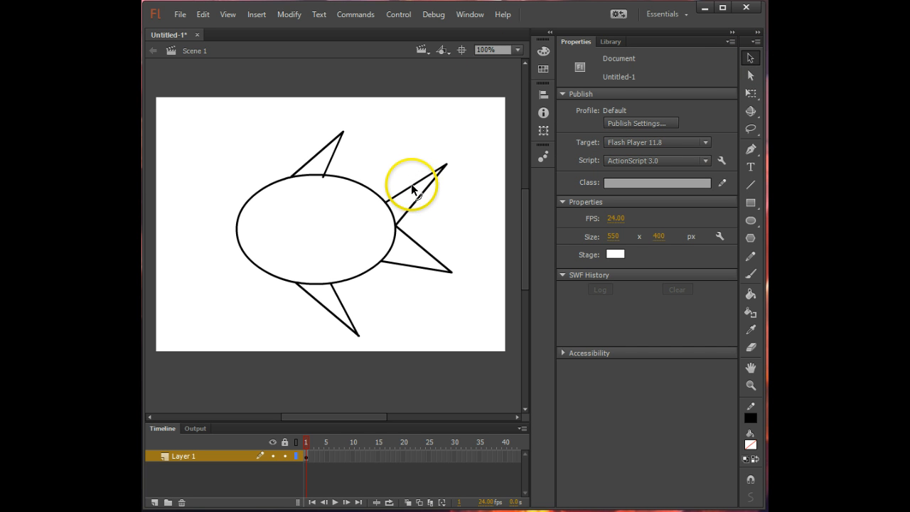
pyautogui.moveTo(411, 186); pyautogui.dragTo(435, 209)
pyautogui.moveTo(428, 251); pyautogui.dragTo(387, 251)
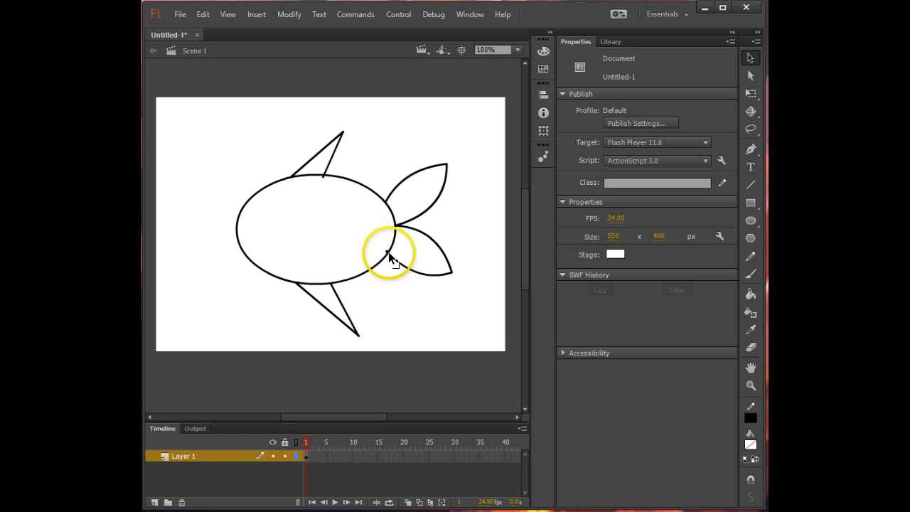
pyautogui.moveTo(451, 275); pyautogui.dragTo(412, 263)
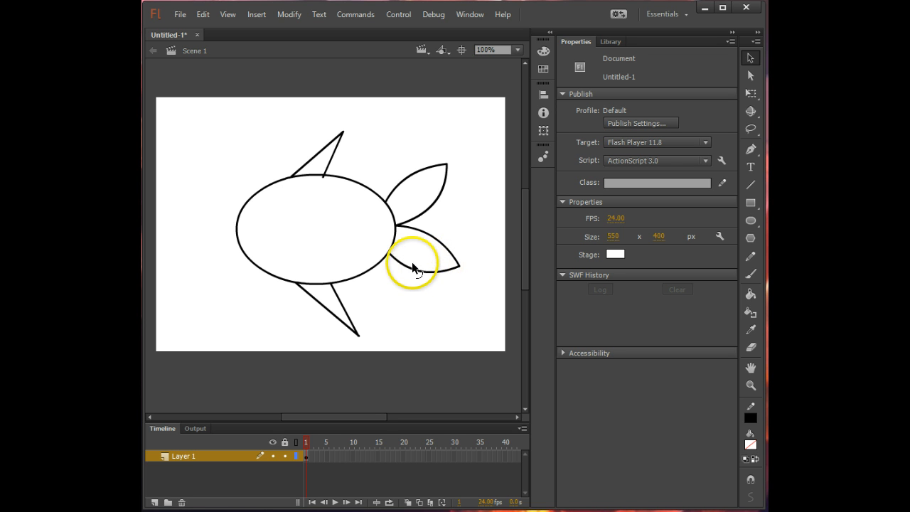
pyautogui.moveTo(329, 147)
pyautogui.mouseDown()
pyautogui.moveTo(316, 148)
pyautogui.moveTo(325, 154)
pyautogui.mouseUp()
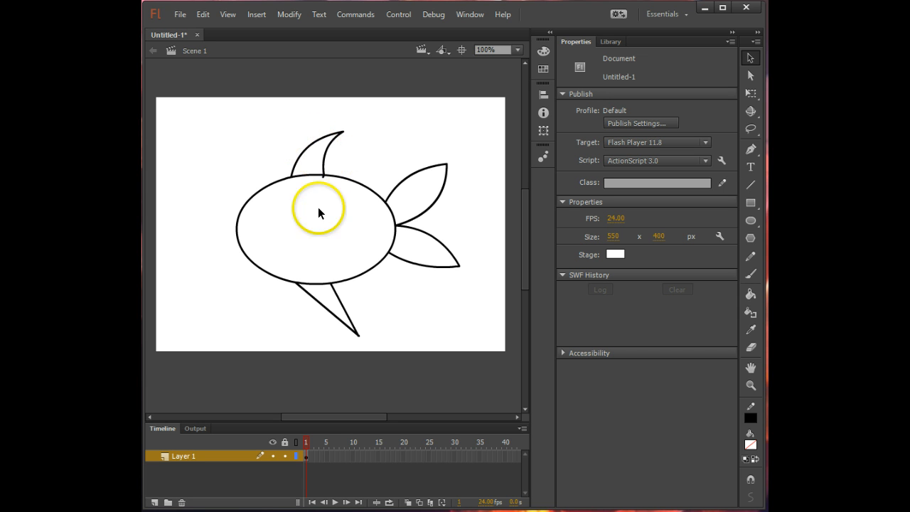
# - Shorten the lower fin by moving the tip of its front line up, and delete the leftover line end below it
pyautogui.moveTo(358, 333); pyautogui.dragTo(344, 313)
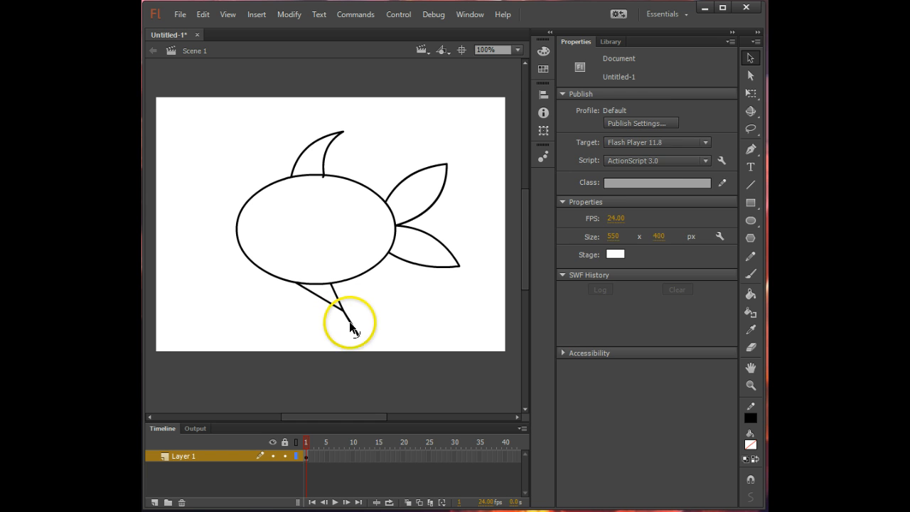
pyautogui.click(353, 325)
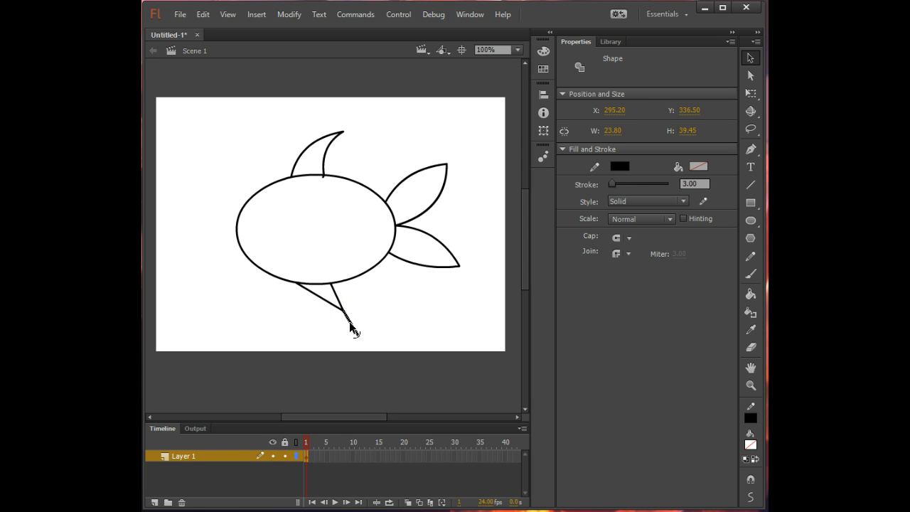
pyautogui.press('Delete')
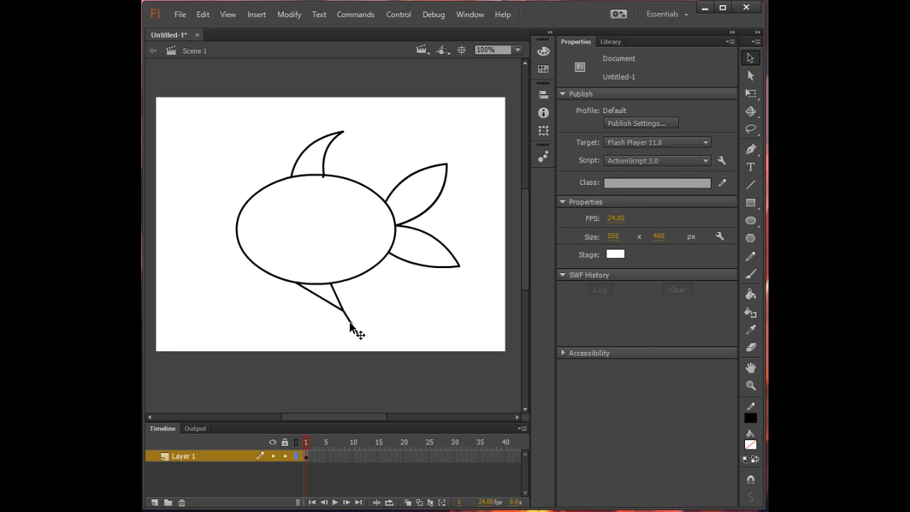
pyautogui.click(350, 325)
pyautogui.press('=')
pyautogui.press('BackSpace')
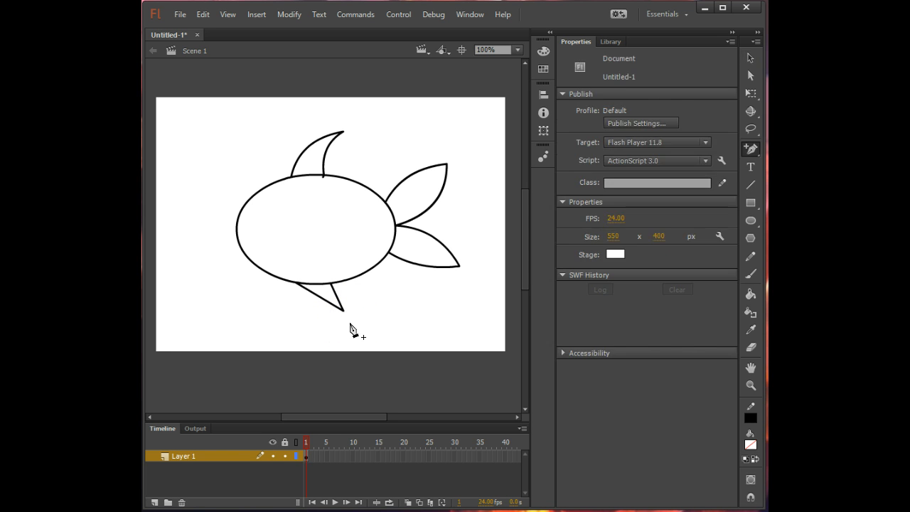
# - Bend both lines of the lower fin into curves that sweep toward the tail
pyautogui.click(750, 57)
pyautogui.moveTo(335, 299)
pyautogui.mouseDown()
pyautogui.moveTo(326, 298)
pyautogui.moveTo(341, 300)
pyautogui.moveTo(334, 291)
pyautogui.mouseUp()
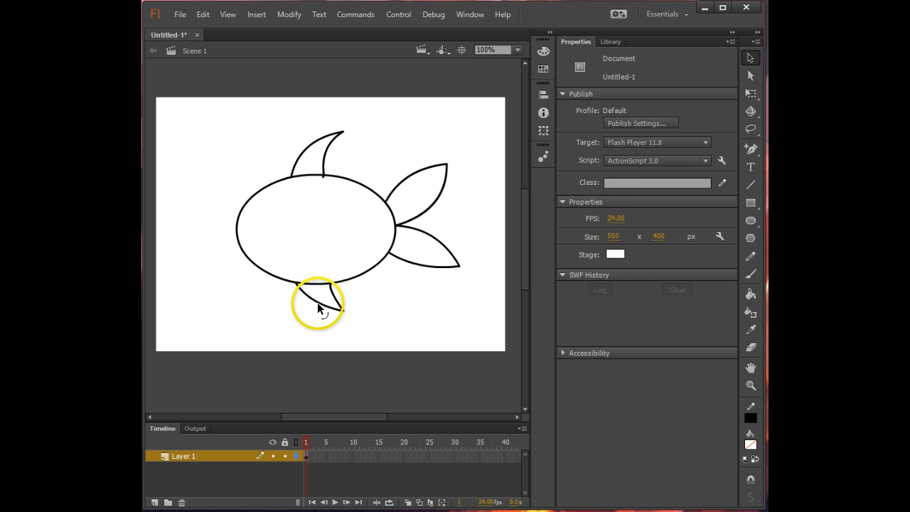
pyautogui.moveTo(318, 308); pyautogui.dragTo(316, 305)
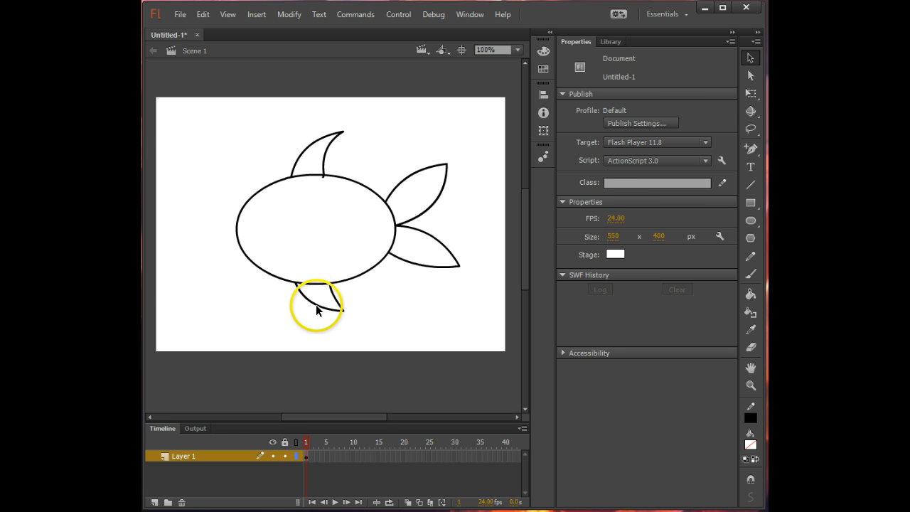
# - Draw a gill line bowed toward the tail and an eye made of two concentric circles on the fish's head
pyautogui.click(751, 185)
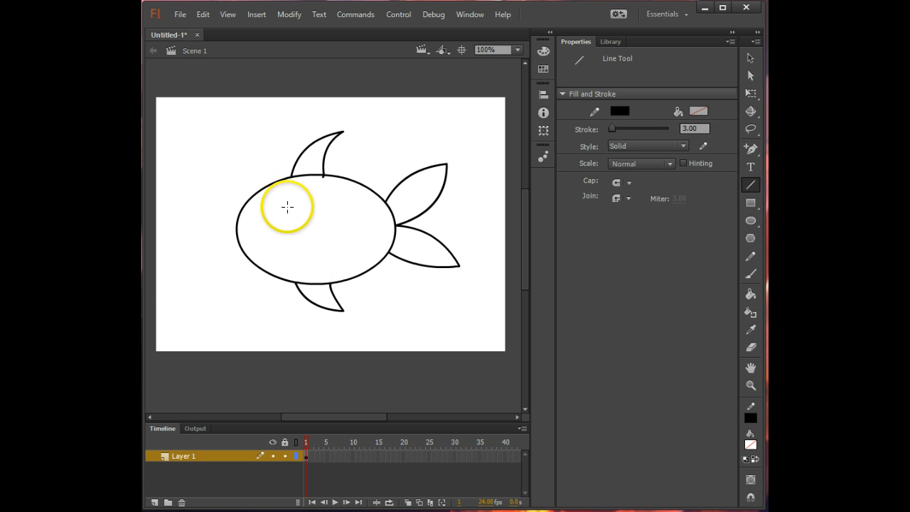
pyautogui.moveTo(287, 206); pyautogui.dragTo(288, 263)
pyautogui.click(751, 57)
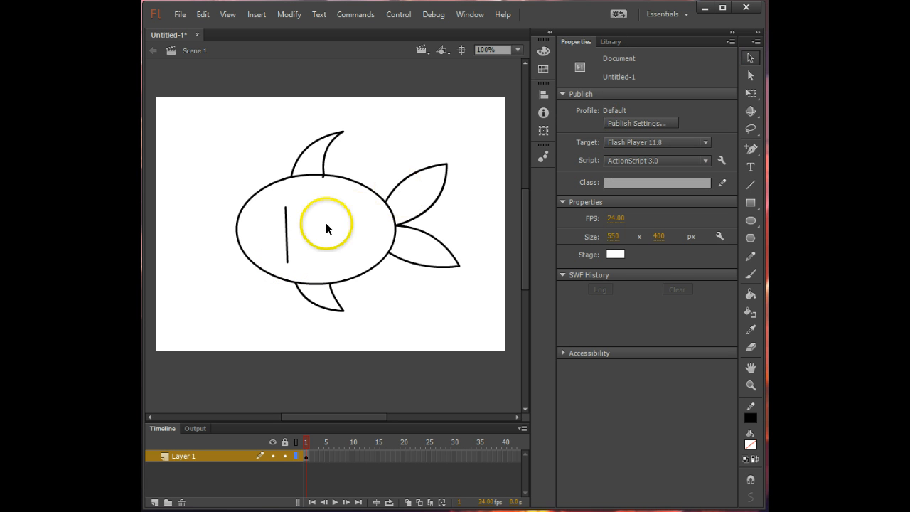
pyautogui.moveTo(288, 236); pyautogui.dragTo(274, 234)
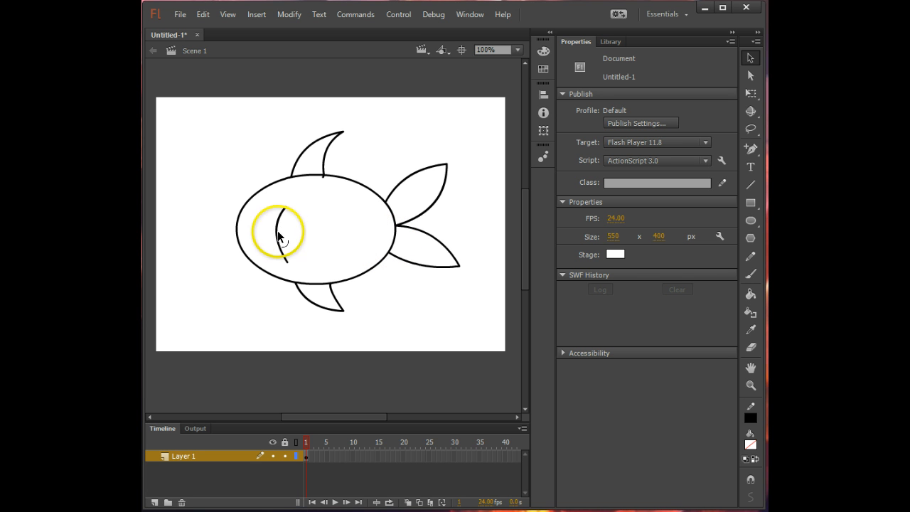
pyautogui.moveTo(278, 237); pyautogui.dragTo(304, 234)
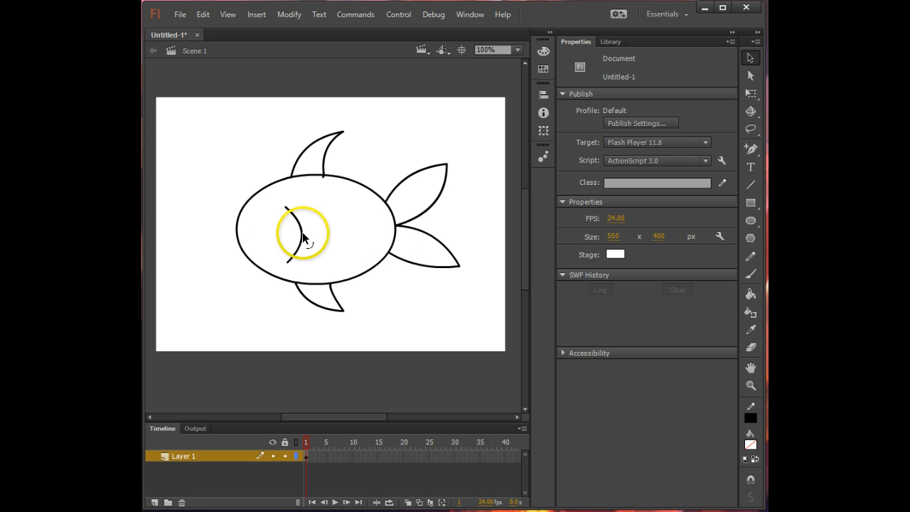
pyautogui.click(756, 219)
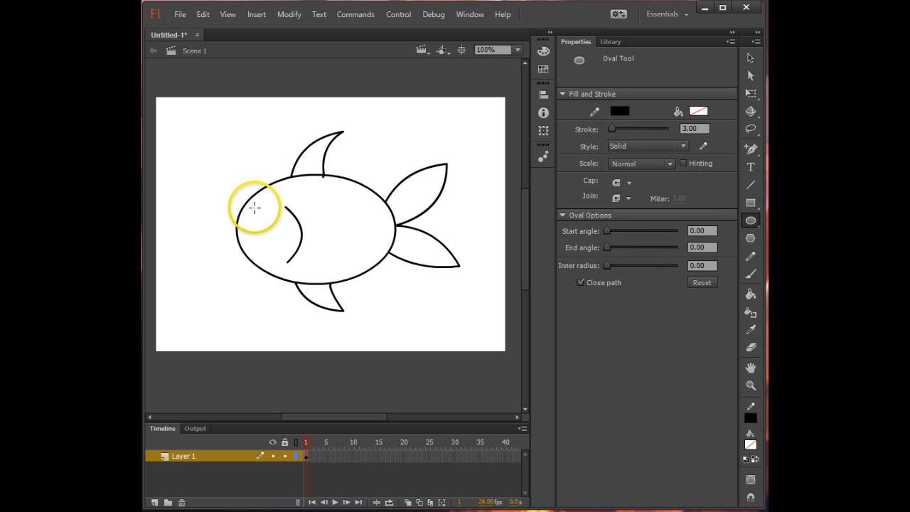
pyautogui.moveTo(254, 207)
pyautogui.mouseDown()
pyautogui.moveTo(275, 227)
pyautogui.moveTo(269, 221)
pyautogui.mouseUp()
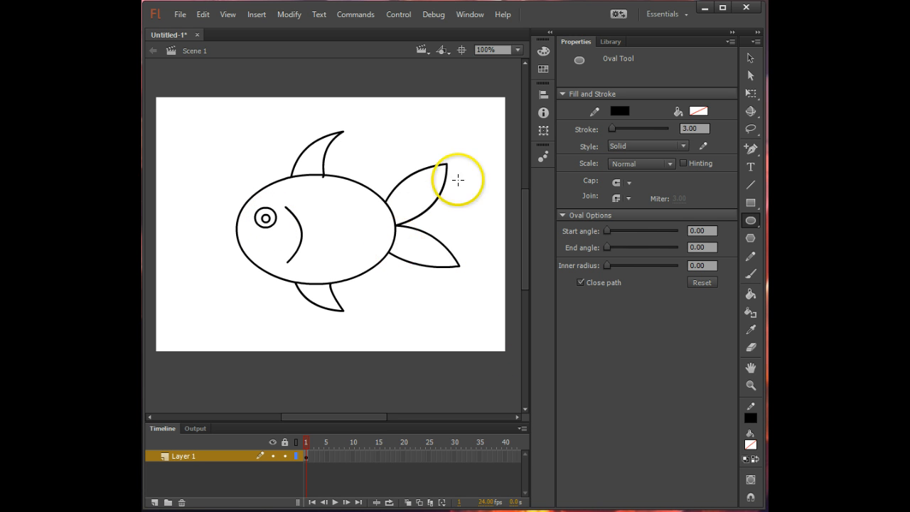
# - Fill the fish body and both tail lobes with the red radial gradient using the Paint Bucket
pyautogui.click(753, 293)
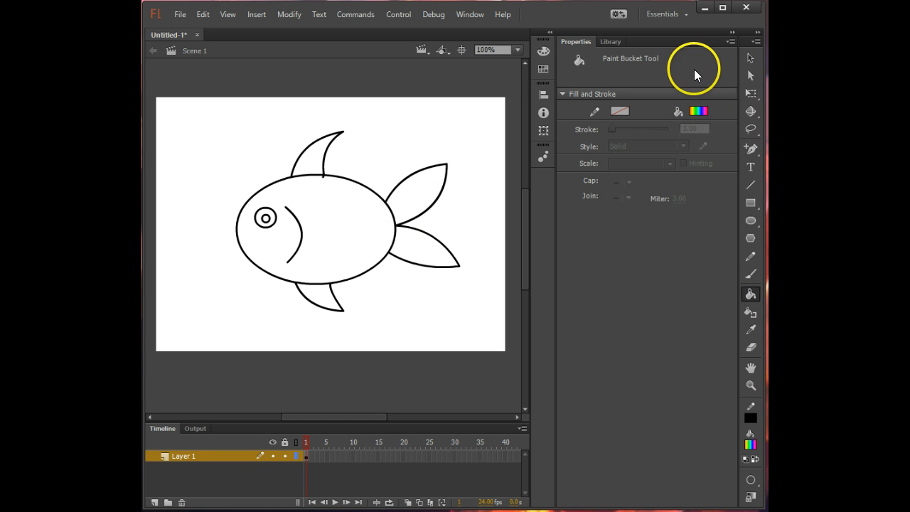
pyautogui.click(701, 110)
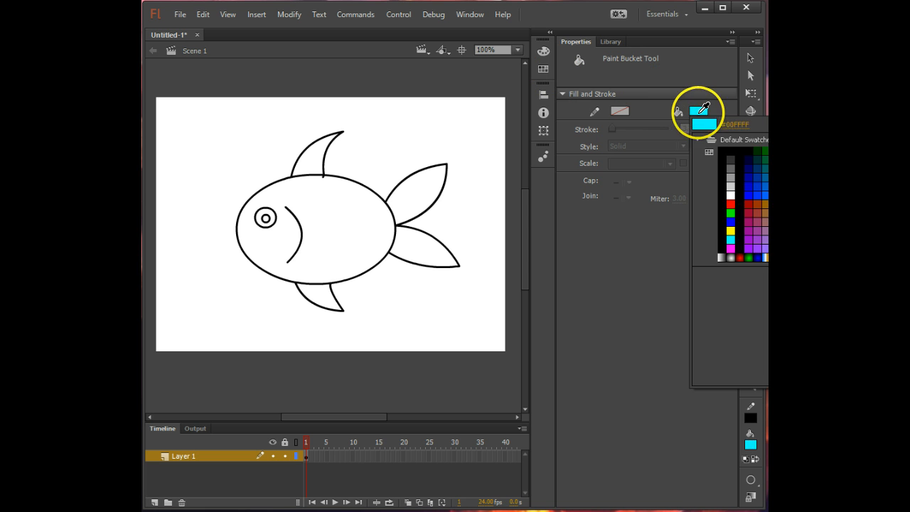
pyautogui.click(727, 259)
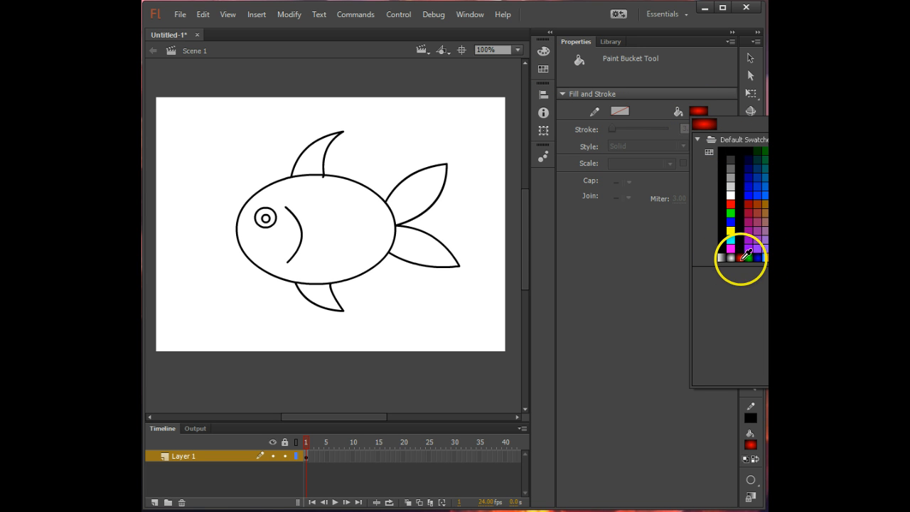
pyautogui.click(740, 256)
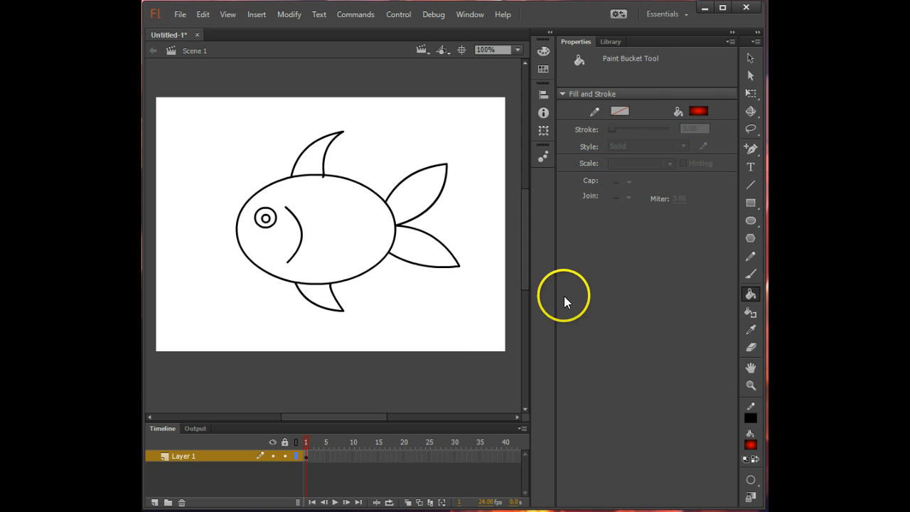
pyautogui.click(360, 213)
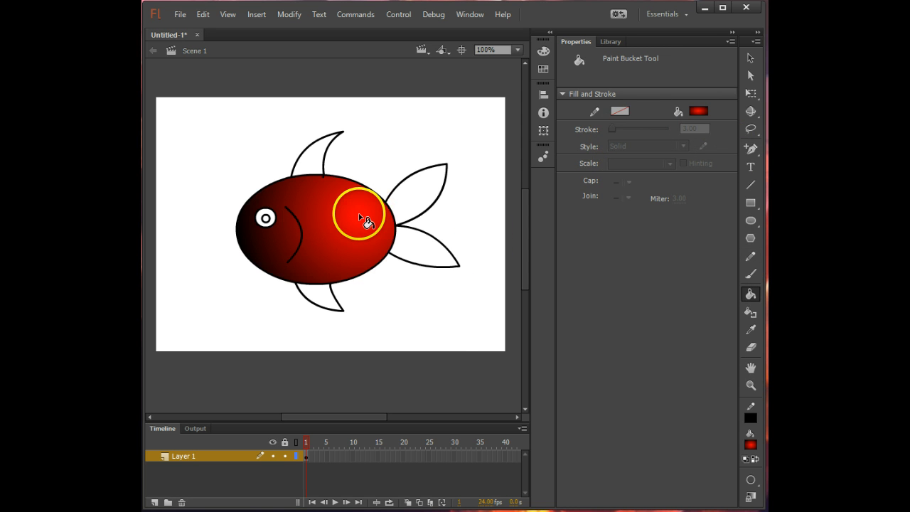
pyautogui.click(433, 262)
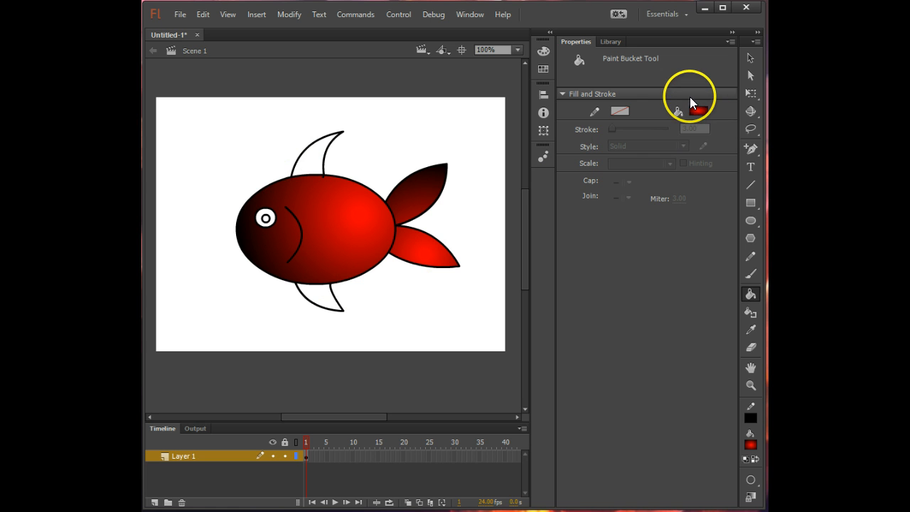
# - Change the fill type to linear gradient and choose the blue #0066CC swatch as the fill colour
pyautogui.click(546, 49)
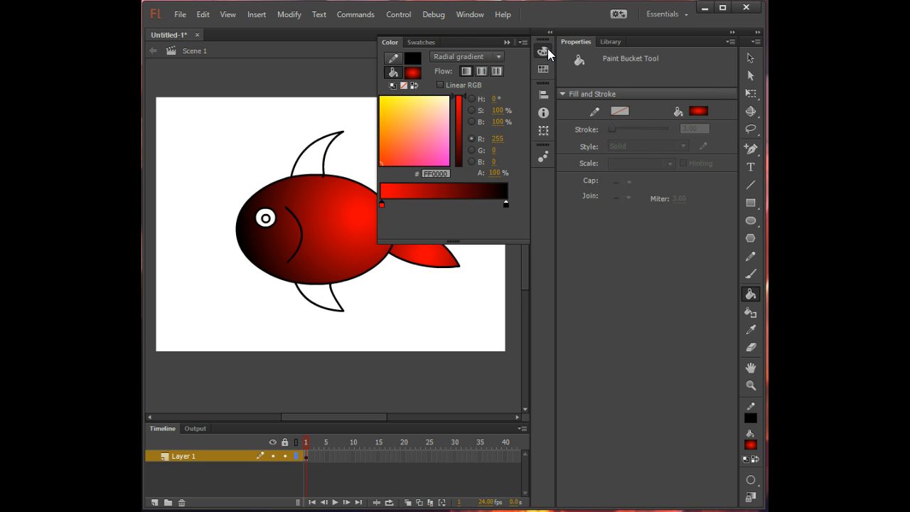
pyautogui.click(499, 56)
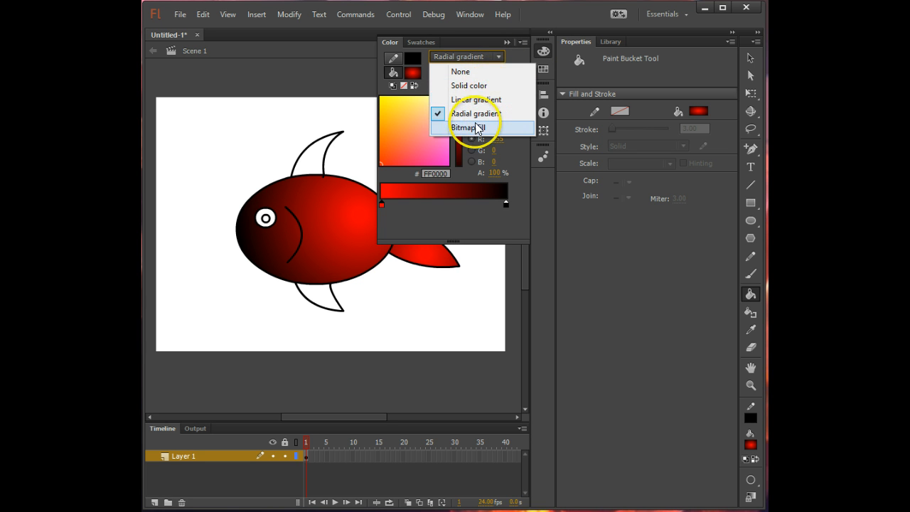
pyautogui.click(477, 103)
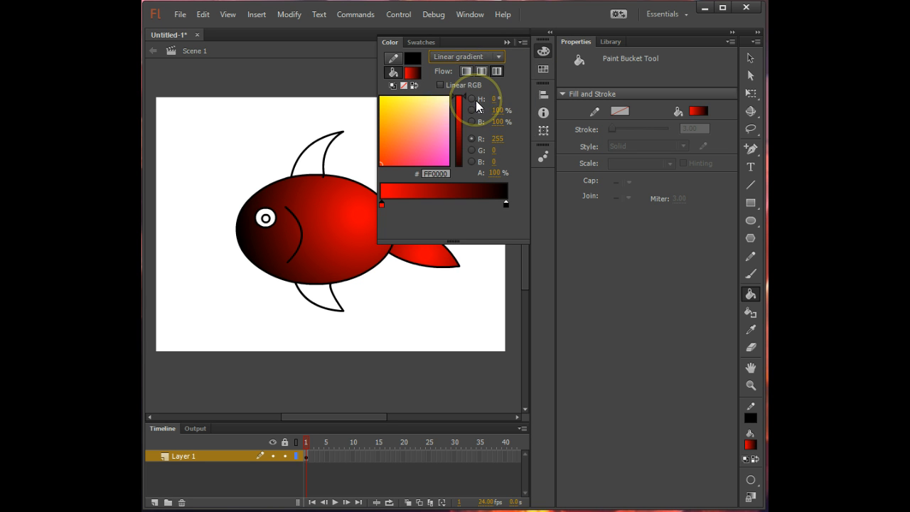
pyautogui.click(412, 71)
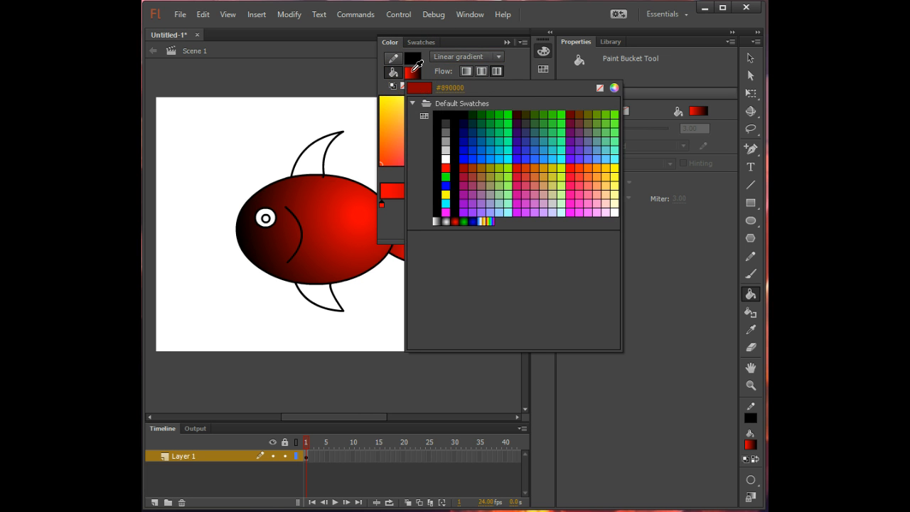
pyautogui.click(481, 139)
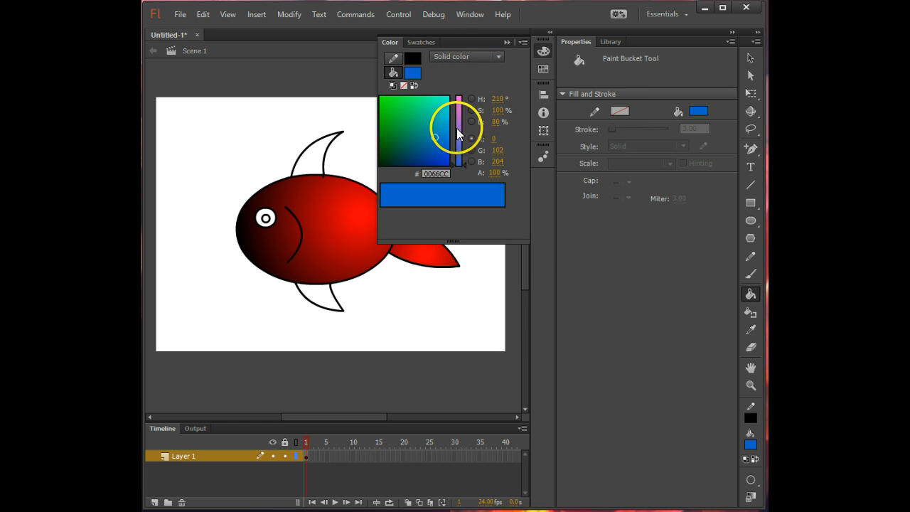
# - Set the fill to a linear gradient from #2C6D85 to white and fill the fish body and both tail lobes with it
pyautogui.click(453, 60)
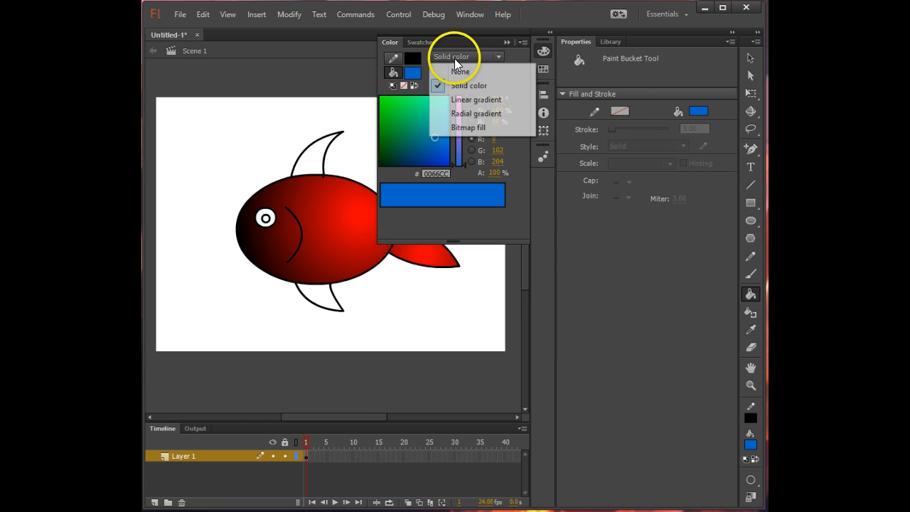
pyautogui.click(477, 97)
pyautogui.click(437, 143)
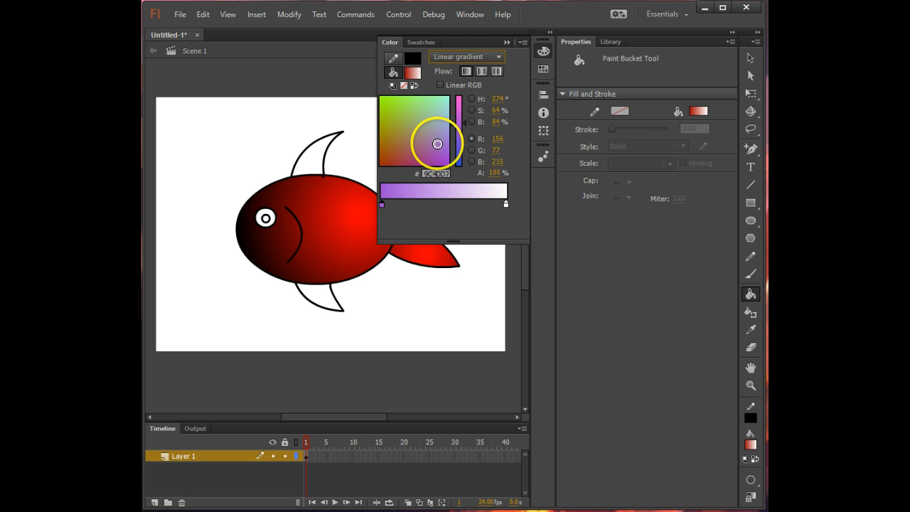
pyautogui.moveTo(459, 128)
pyautogui.mouseDown()
pyautogui.moveTo(461, 155)
pyautogui.moveTo(409, 149)
pyautogui.moveTo(426, 126)
pyautogui.mouseUp()
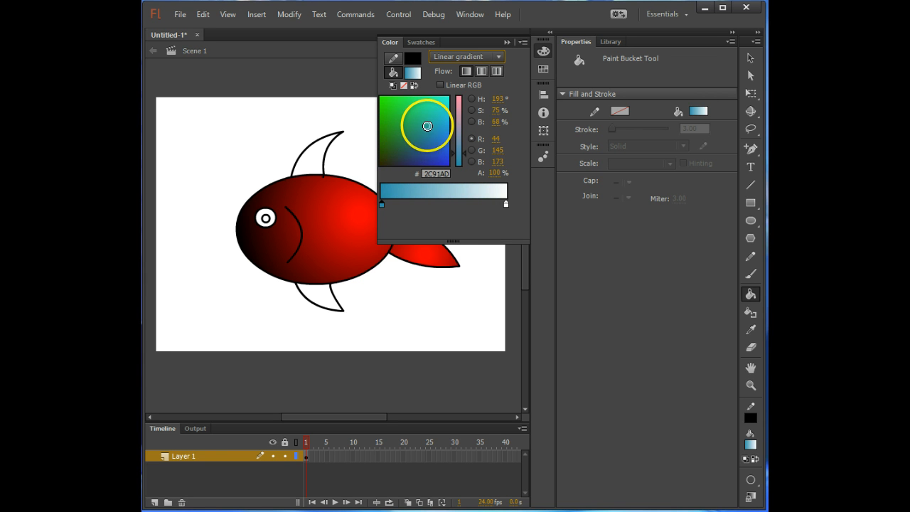
pyautogui.click(416, 135)
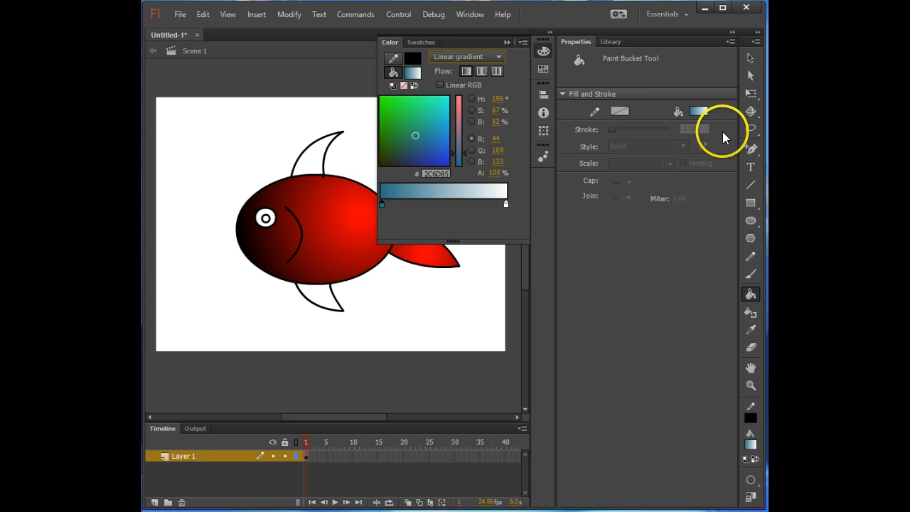
pyautogui.click(351, 228)
pyautogui.click(416, 204)
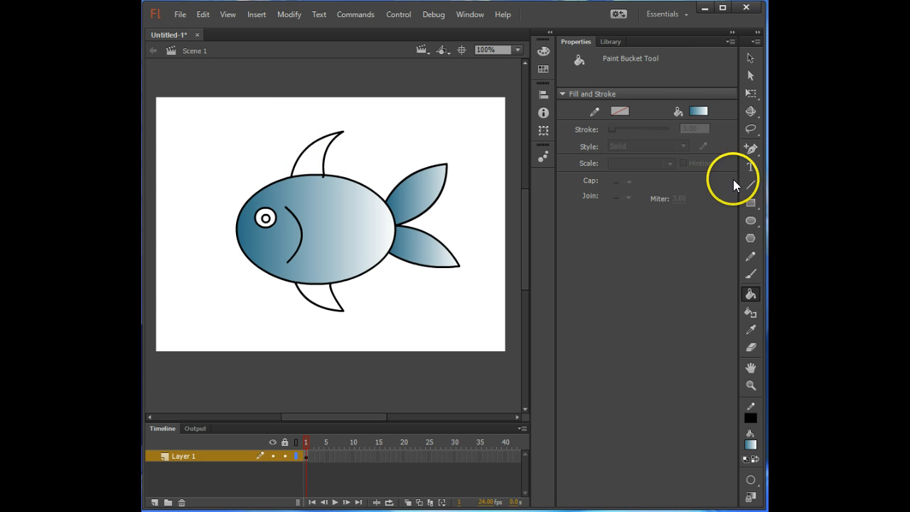
# - Fill the inner circle of the fish's eye with black and set the fill colour to light blue #00CCFF
pyautogui.click(703, 110)
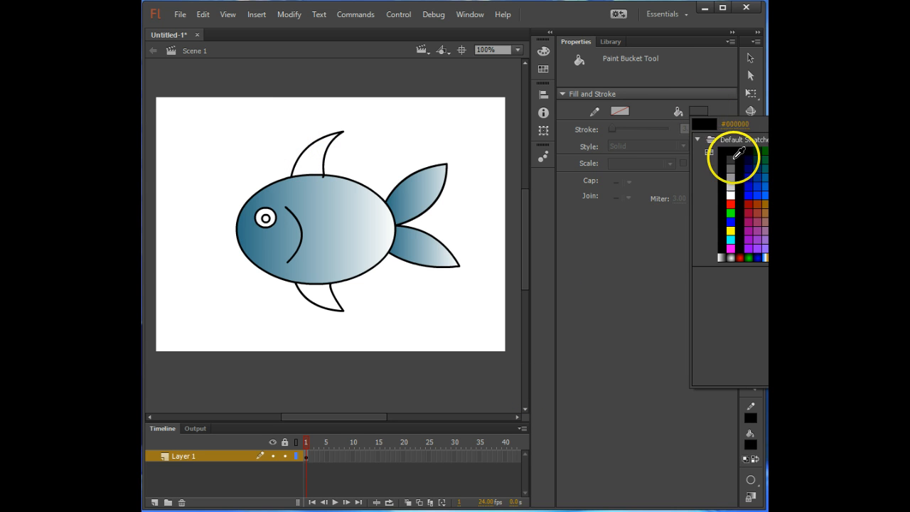
pyautogui.click(731, 151)
pyautogui.click(268, 219)
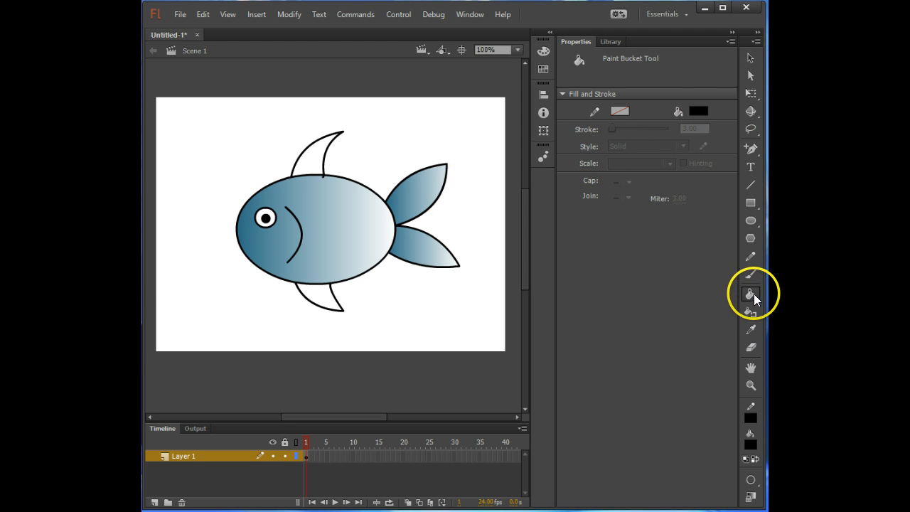
pyautogui.click(698, 112)
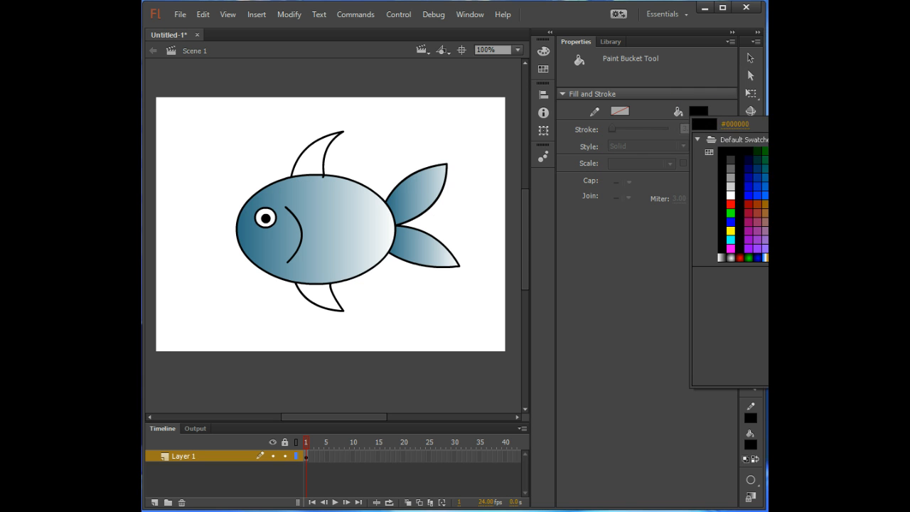
pyautogui.click(784, 195)
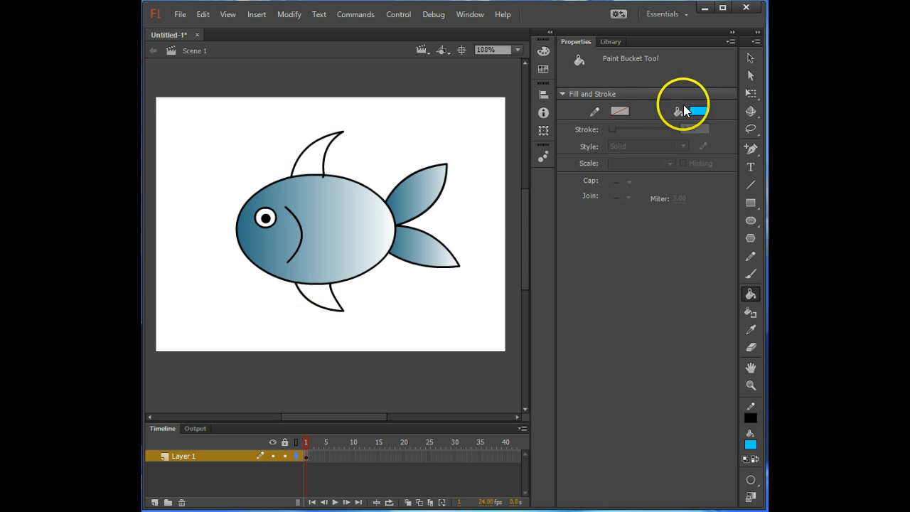
# - Move the base of the upper fin's front line slightly toward the tail so it meets the body outline
pyautogui.click(752, 57)
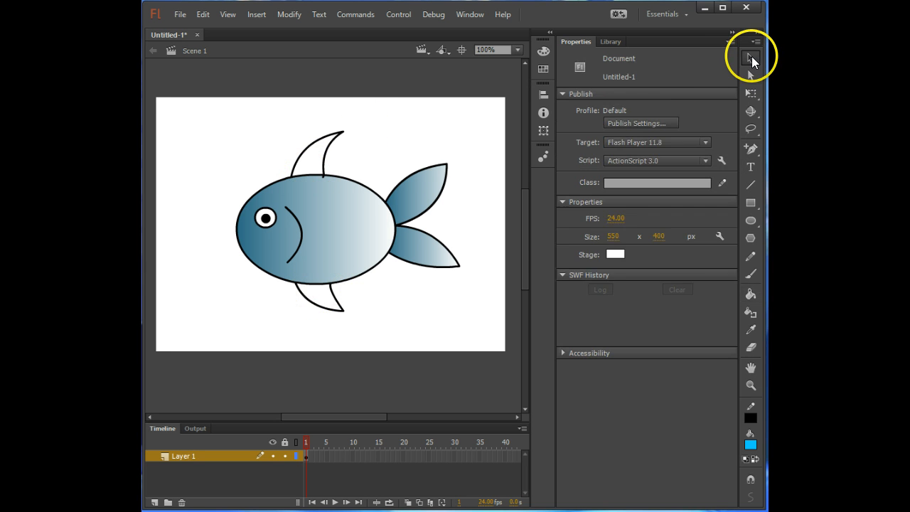
pyautogui.click(520, 51)
pyautogui.click(523, 163)
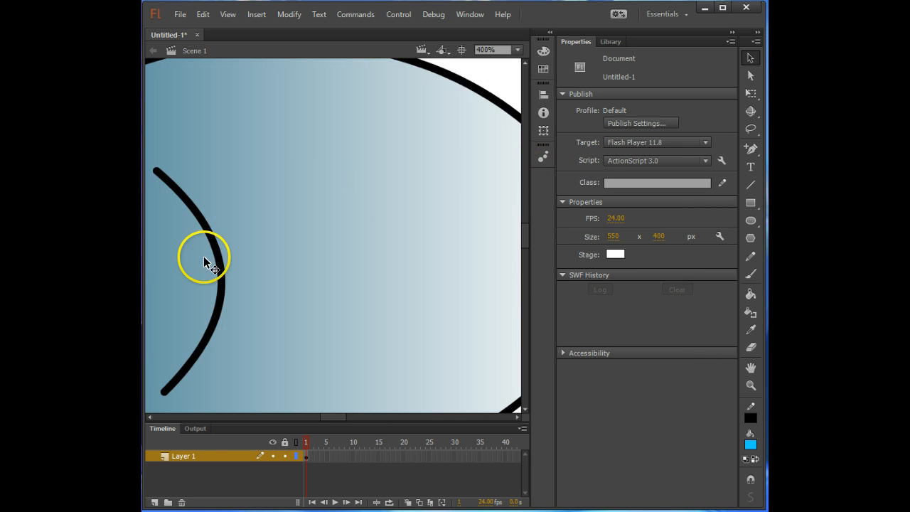
pyautogui.scroll(5, 213, 242)
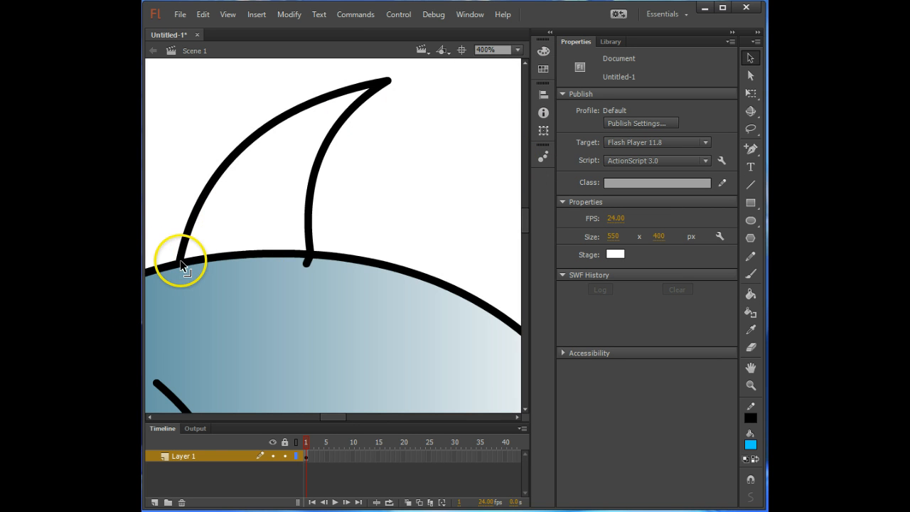
pyautogui.moveTo(192, 266)
pyautogui.mouseDown()
pyautogui.moveTo(187, 251)
pyautogui.moveTo(182, 256)
pyautogui.moveTo(194, 205)
pyautogui.moveTo(195, 261)
pyautogui.mouseUp()
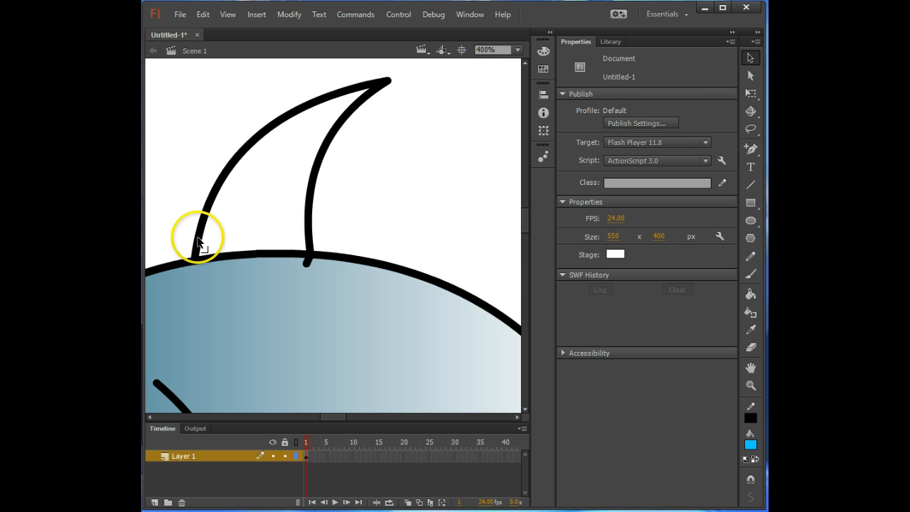
pyautogui.moveTo(190, 263)
pyautogui.mouseDown()
pyautogui.moveTo(236, 229)
pyautogui.moveTo(195, 258)
pyautogui.mouseUp()
# - Adjust the upper ends of both lower fin lines so they meet the underside of the body outline
pyautogui.scroll(-5, 237, 297)
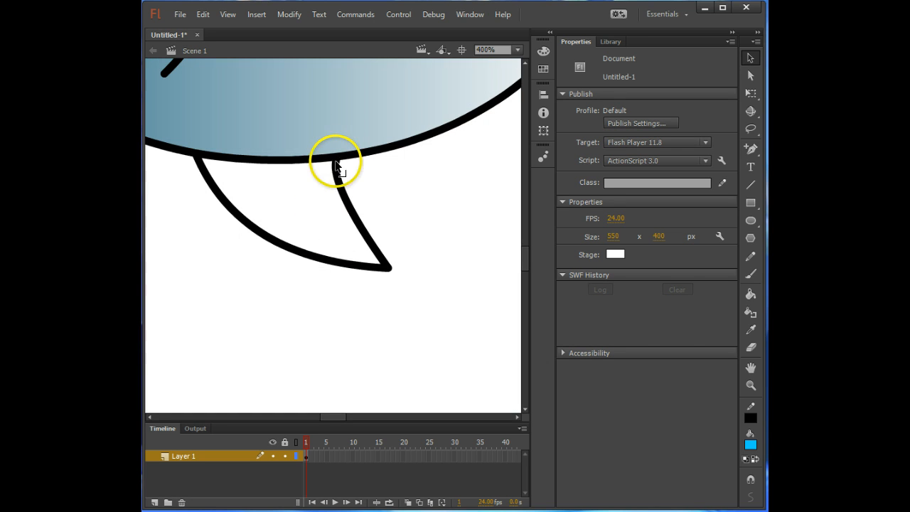
pyautogui.moveTo(335, 160)
pyautogui.mouseDown()
pyautogui.moveTo(341, 173)
pyautogui.moveTo(332, 163)
pyautogui.mouseUp()
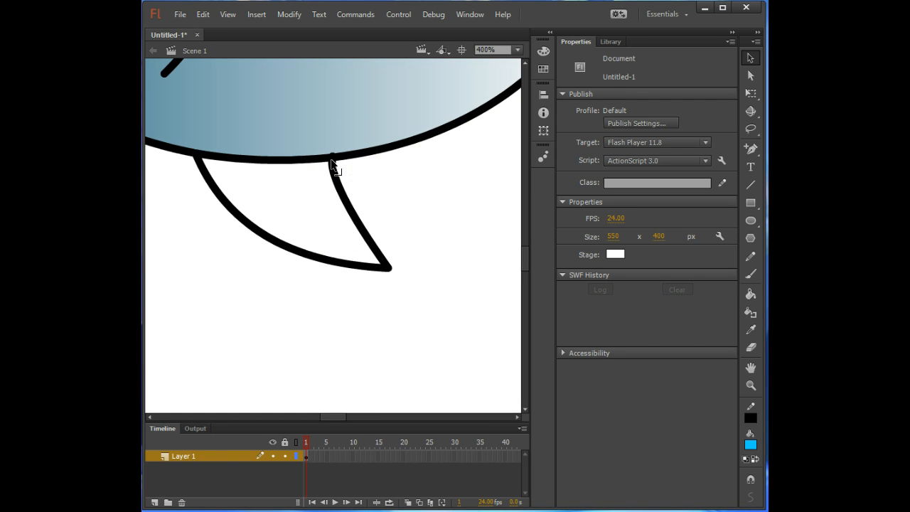
pyautogui.moveTo(197, 156)
pyautogui.mouseDown()
pyautogui.moveTo(211, 160)
pyautogui.moveTo(191, 151)
pyautogui.moveTo(200, 165)
pyautogui.moveTo(196, 151)
pyautogui.mouseUp()
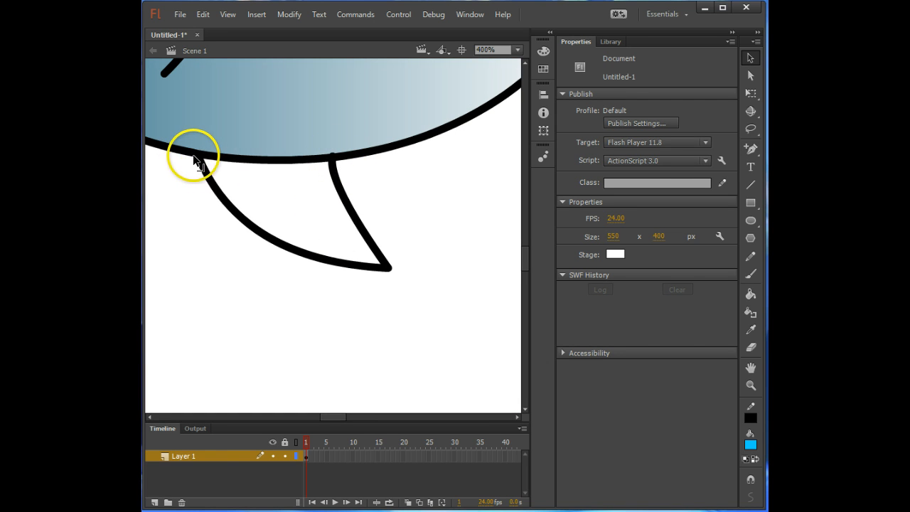
# - Fill the fish body, both fins and both tail lobes with solid #00CCFF blue using the Paint Bucket
pyautogui.click(752, 295)
pyautogui.click(517, 49)
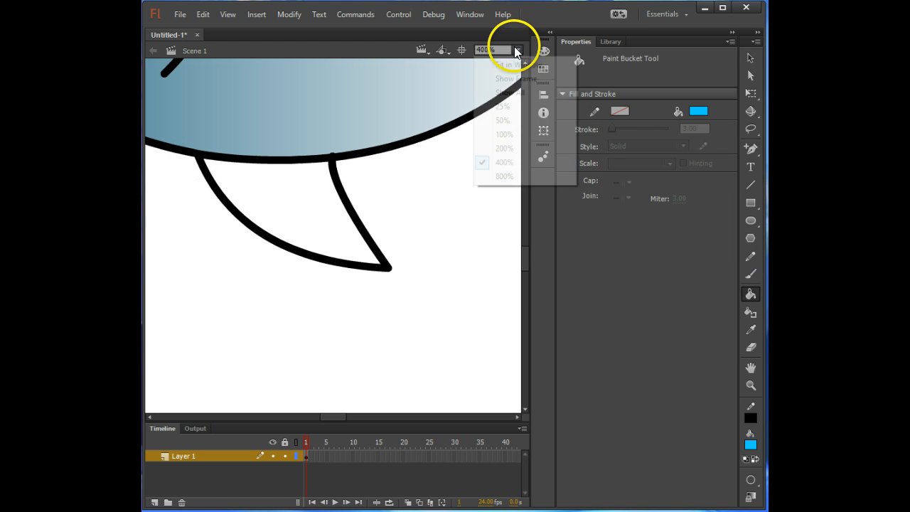
pyautogui.click(525, 135)
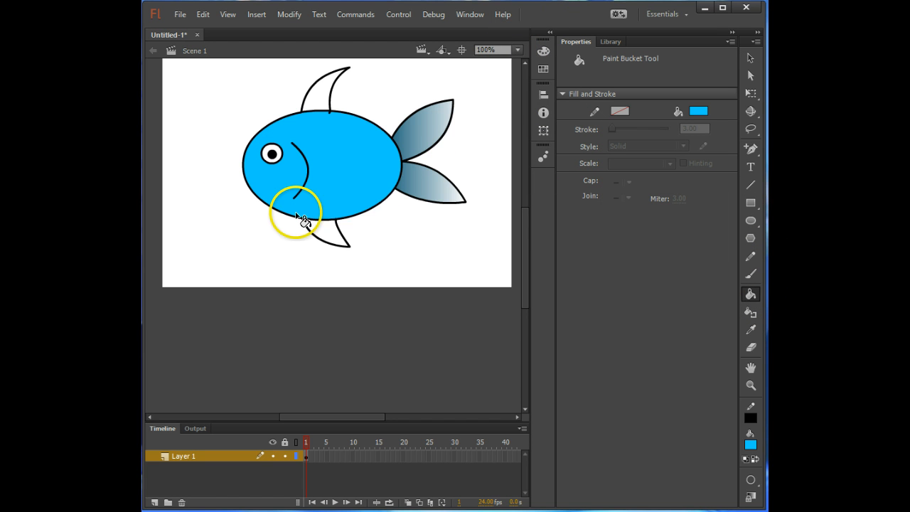
pyautogui.click(331, 226)
pyautogui.click(319, 76)
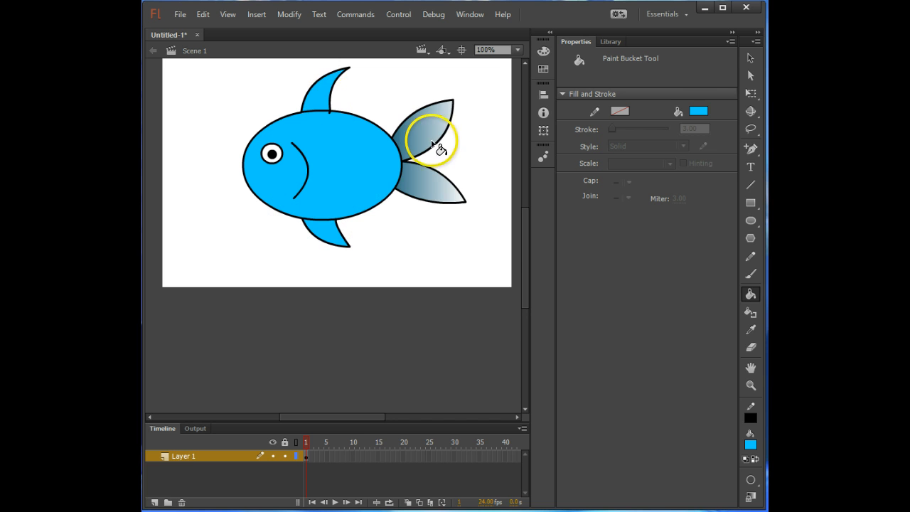
pyautogui.click(434, 142)
pyautogui.click(435, 188)
# - Set the fill to a radial gradient from dark green #2C432E in the centre to white
pyautogui.click(700, 112)
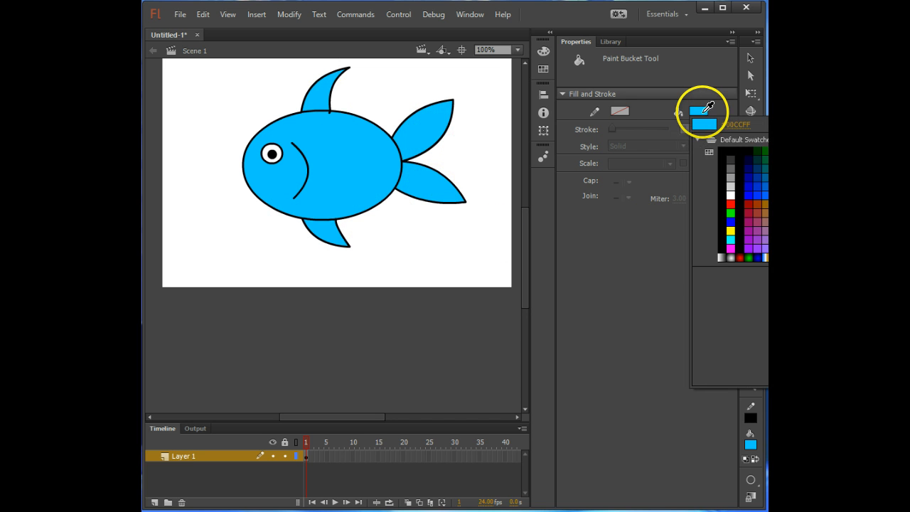
pyautogui.click(704, 110)
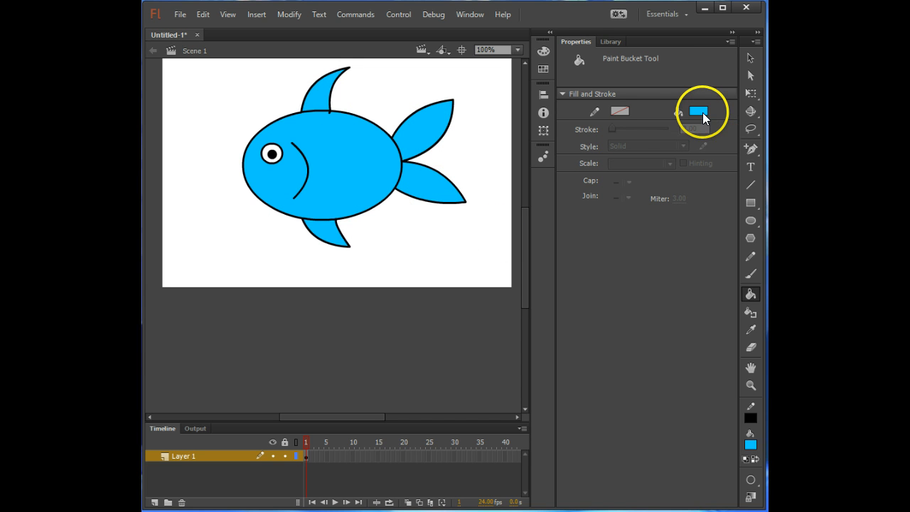
pyautogui.click(544, 51)
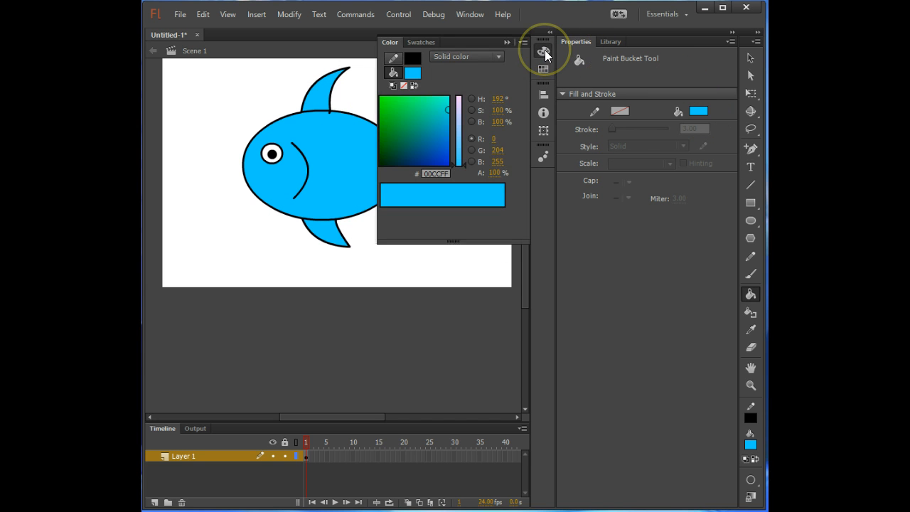
pyautogui.click(456, 59)
pyautogui.click(463, 99)
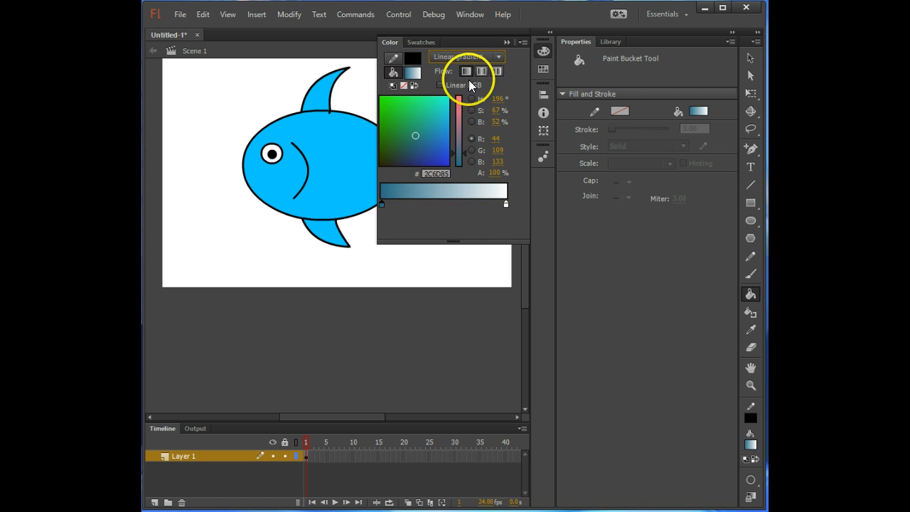
pyautogui.click(466, 56)
pyautogui.click(473, 114)
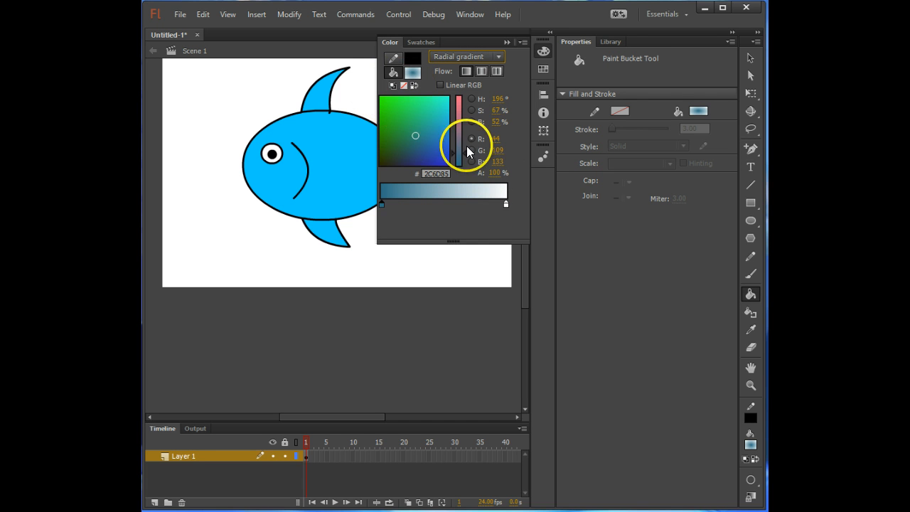
pyautogui.moveTo(433, 131)
pyautogui.mouseDown()
pyautogui.moveTo(406, 147)
pyautogui.moveTo(427, 135)
pyautogui.moveTo(436, 148)
pyautogui.moveTo(392, 147)
pyautogui.mouseUp()
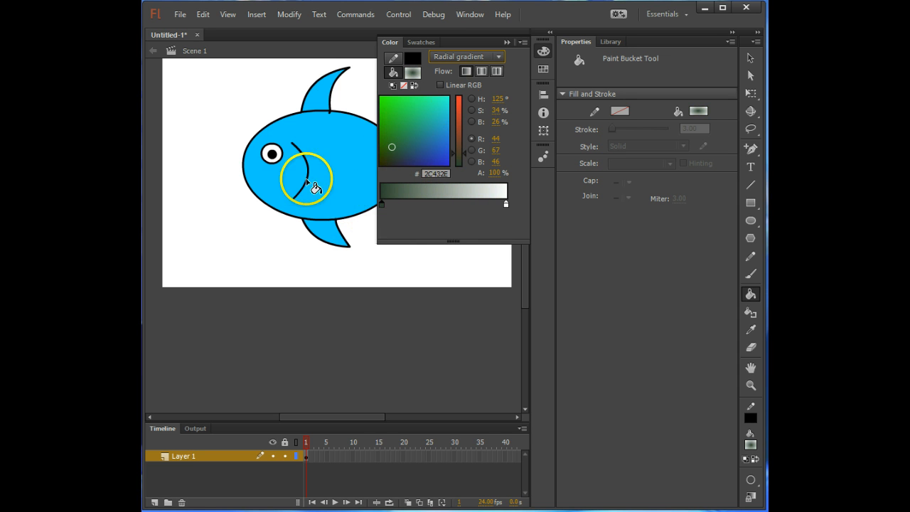
# - Fill the fish body, both tail lobes and both fins with the dark green to white radial gradient
pyautogui.click(348, 172)
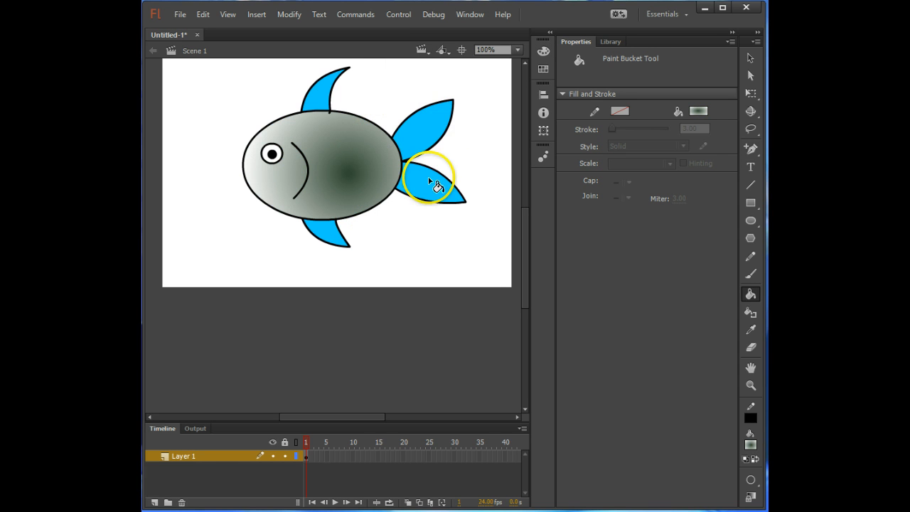
pyautogui.click(426, 136)
pyautogui.click(417, 189)
pyautogui.click(327, 231)
pyautogui.click(338, 101)
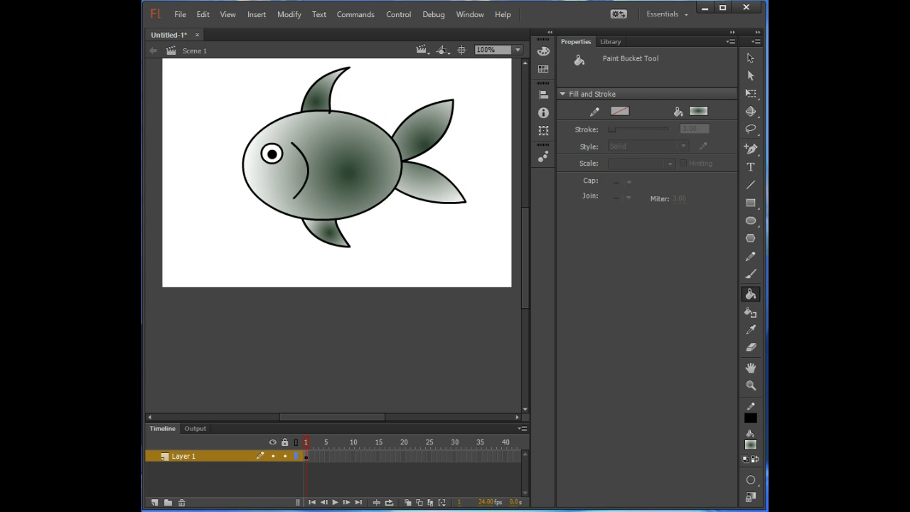
# - Select the whole fish with the Lasso and convert it to a movie clip symbol named "fish"
pyautogui.click(750, 128)
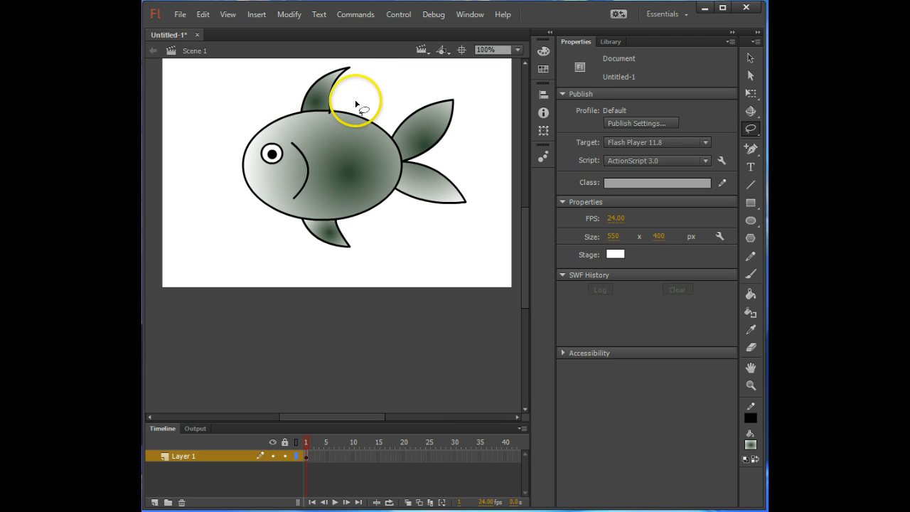
pyautogui.moveTo(356, 105)
pyautogui.mouseDown()
pyautogui.moveTo(353, 53)
pyautogui.moveTo(323, 56)
pyautogui.moveTo(257, 123)
pyautogui.moveTo(230, 164)
pyautogui.moveTo(227, 190)
pyautogui.moveTo(313, 269)
pyautogui.moveTo(343, 278)
pyautogui.moveTo(372, 270)
pyautogui.moveTo(364, 252)
pyautogui.moveTo(385, 219)
pyautogui.moveTo(448, 227)
pyautogui.moveTo(479, 211)
pyautogui.moveTo(483, 187)
pyautogui.moveTo(467, 149)
pyautogui.moveTo(477, 129)
pyautogui.moveTo(472, 90)
pyautogui.moveTo(454, 79)
pyautogui.moveTo(356, 93)
pyautogui.mouseUp()
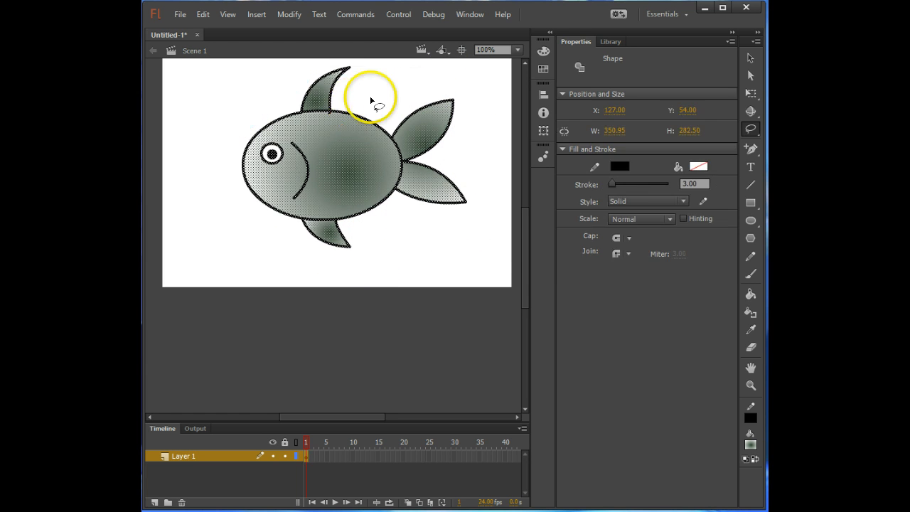
pyautogui.rightClick(335, 156)
pyautogui.click(410, 432)
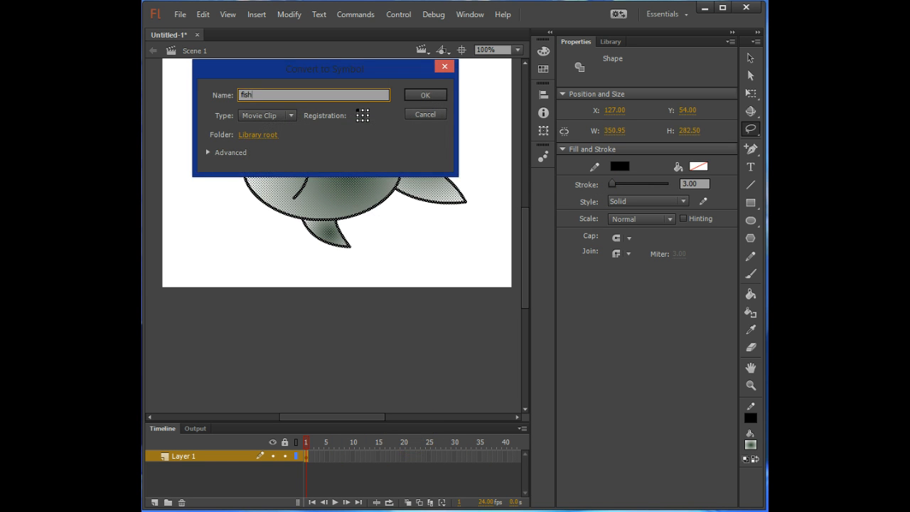
pyautogui.click(415, 95)
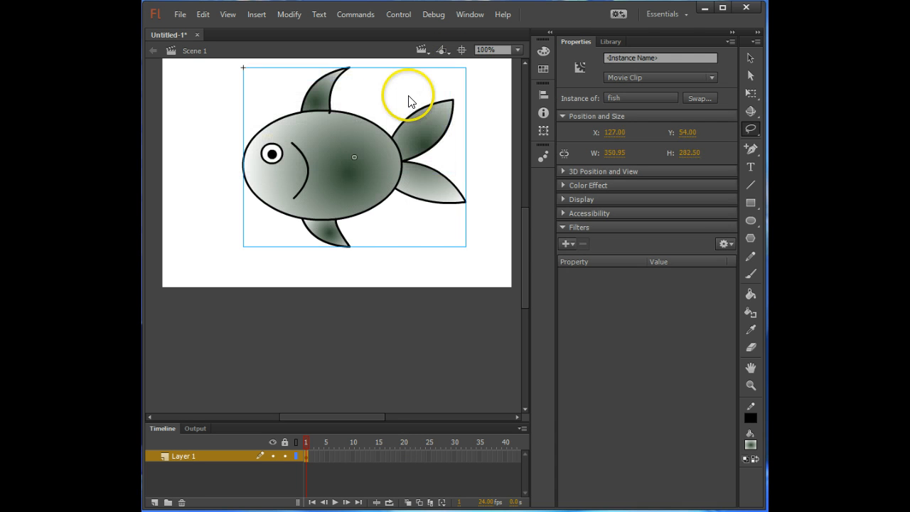
# - Check the fish and beachball symbols in the library, and return to the fish instance's properties
pyautogui.click(610, 41)
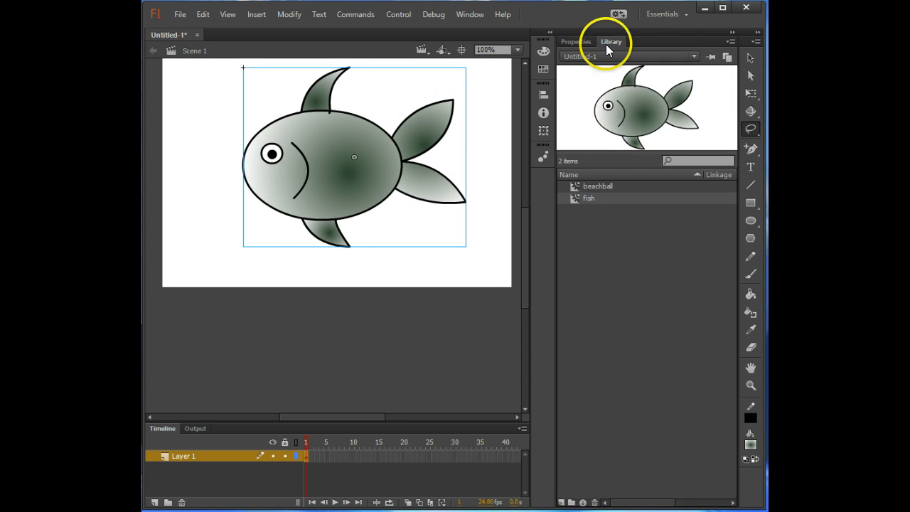
pyautogui.click(599, 186)
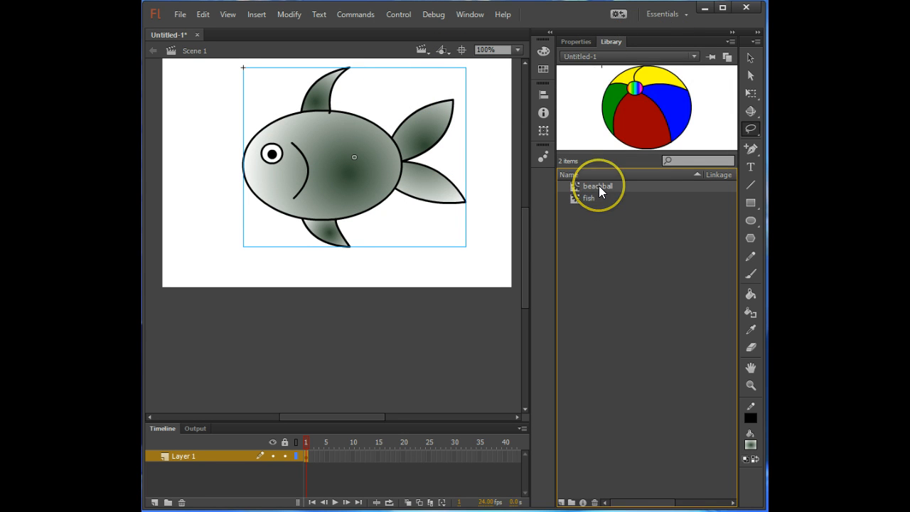
pyautogui.click(577, 41)
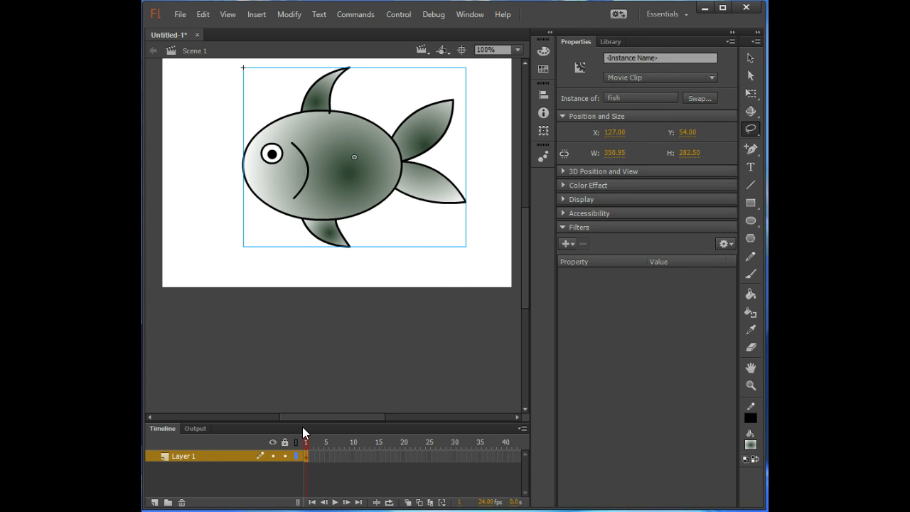